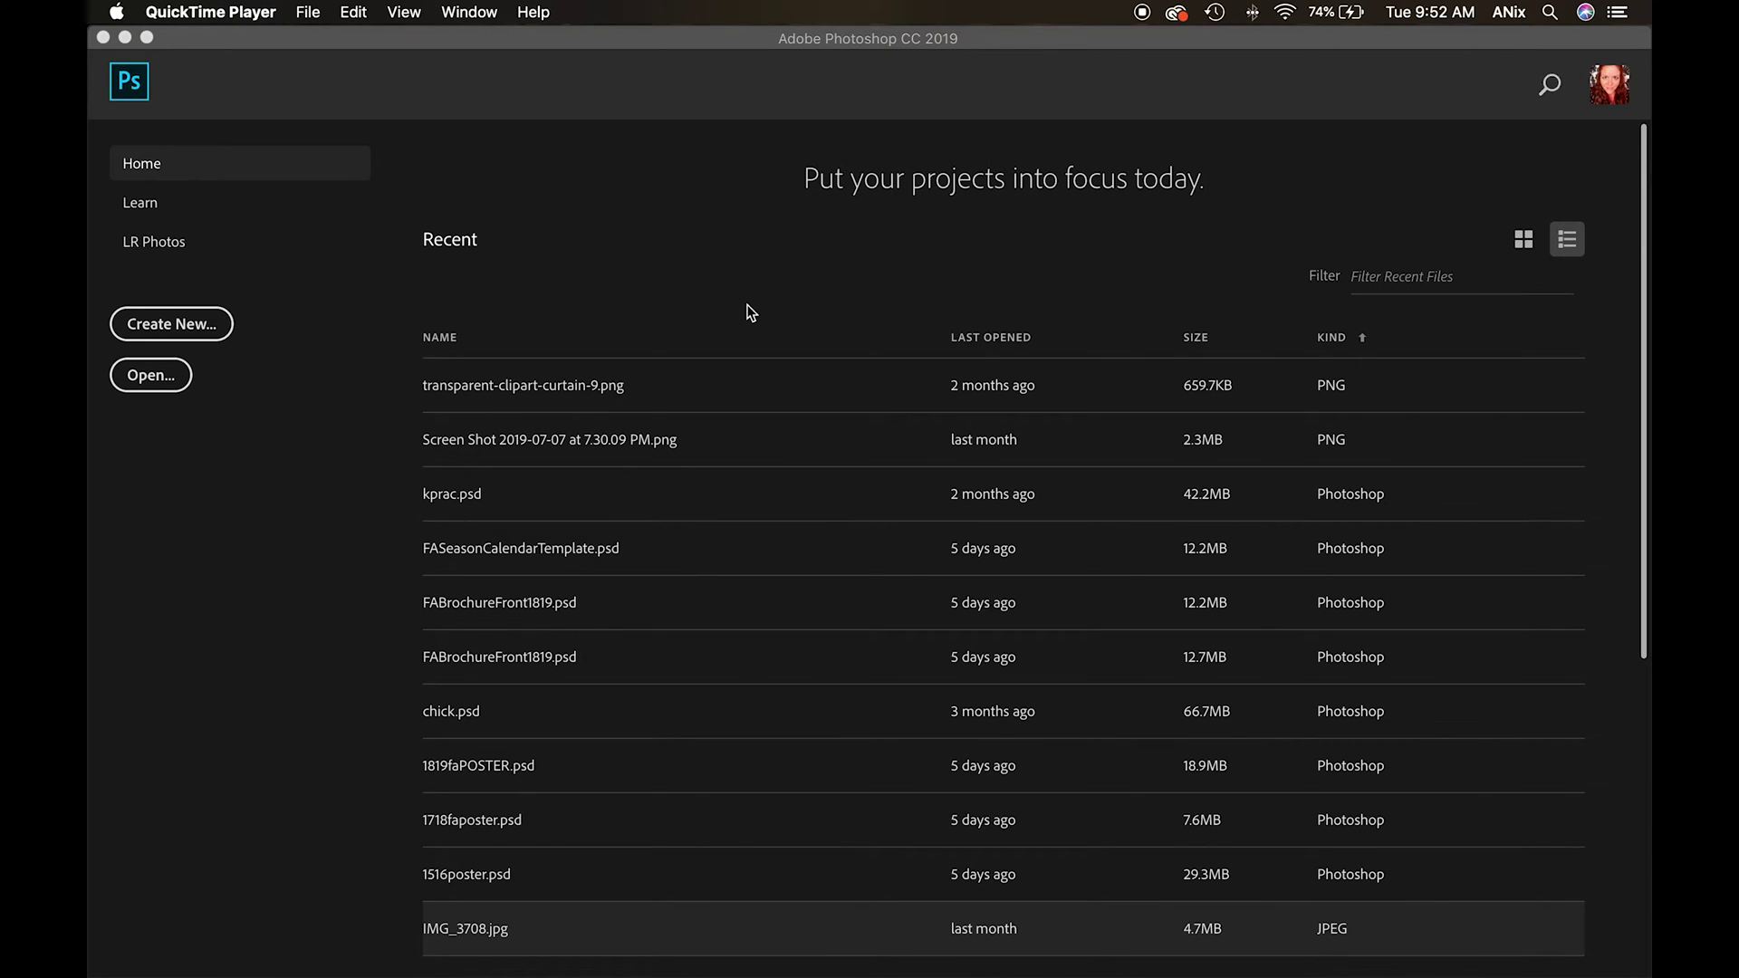
- Move the floating tools panel lower, then close it
left_click(318, 281)
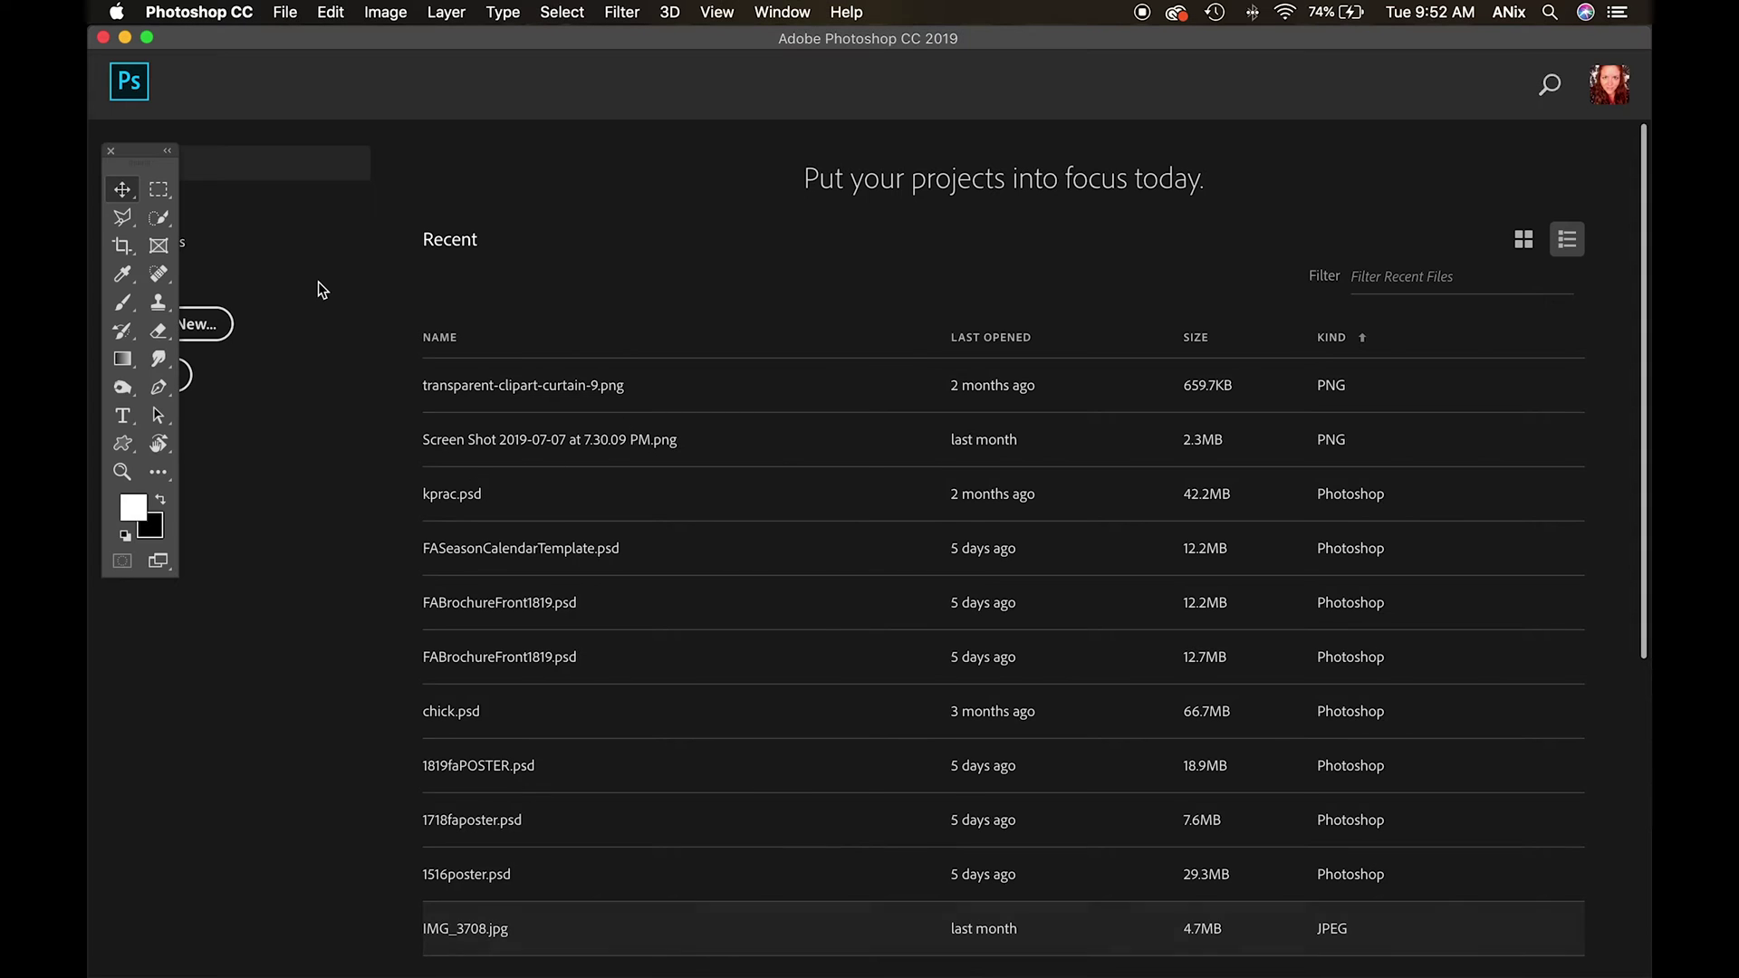
left_click_drag(150, 172, 162, 499)
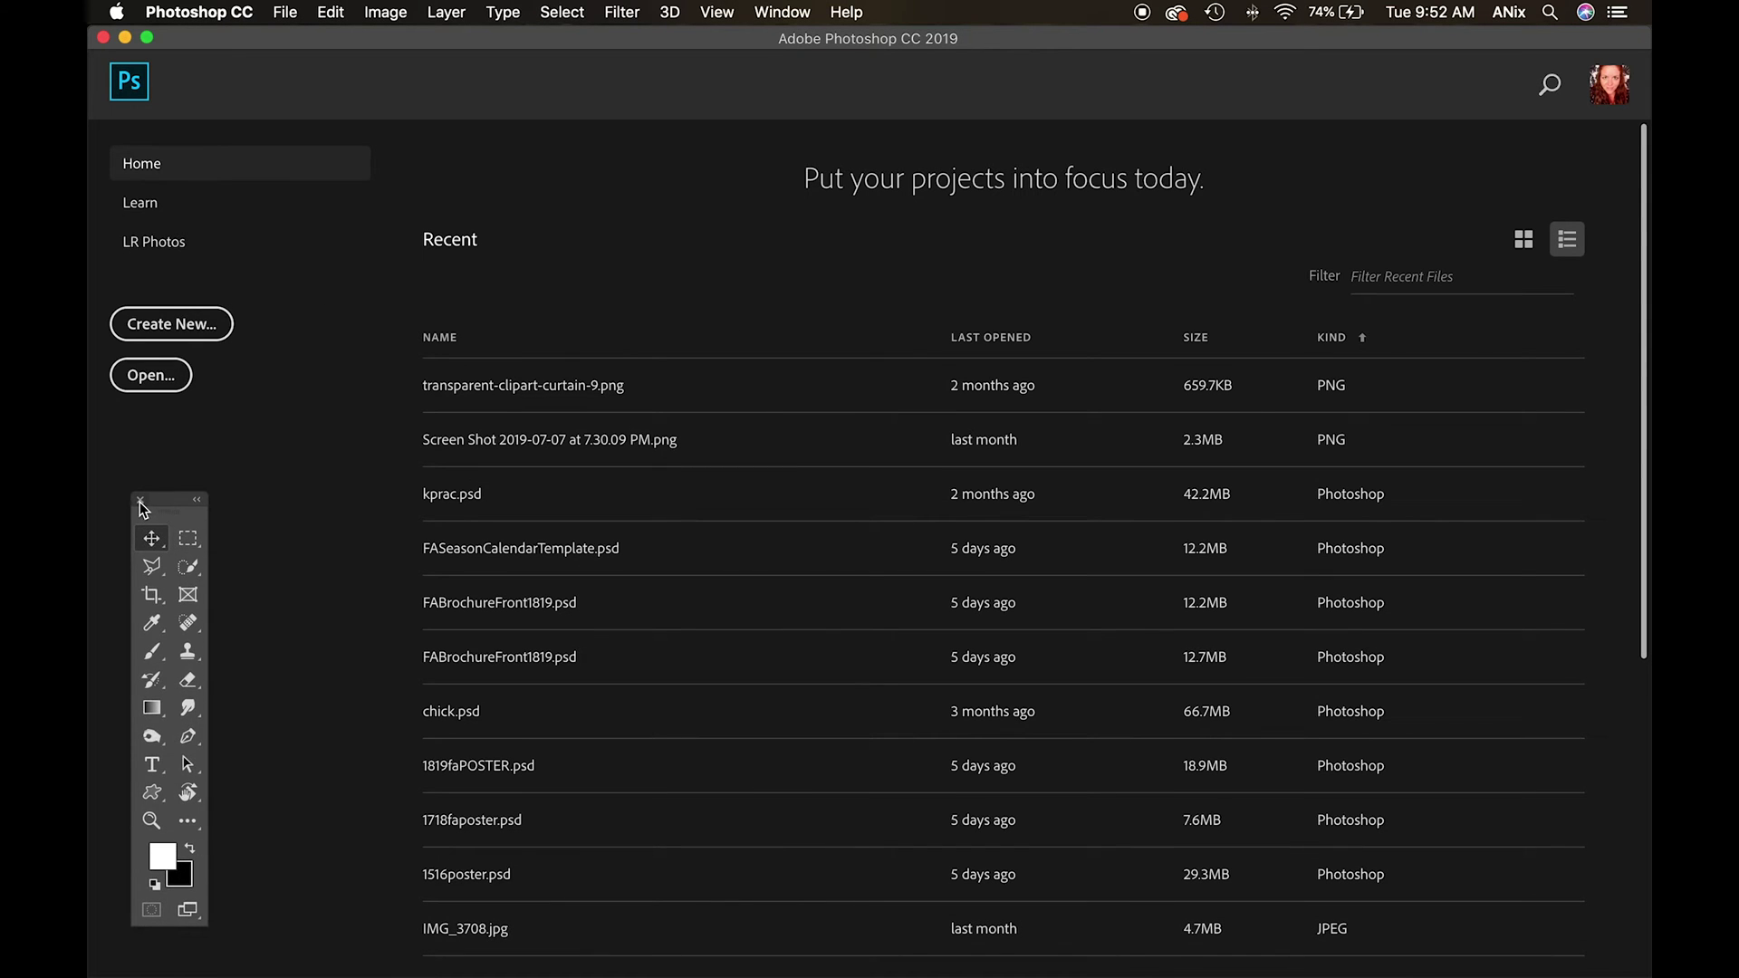
left_click(140, 500)
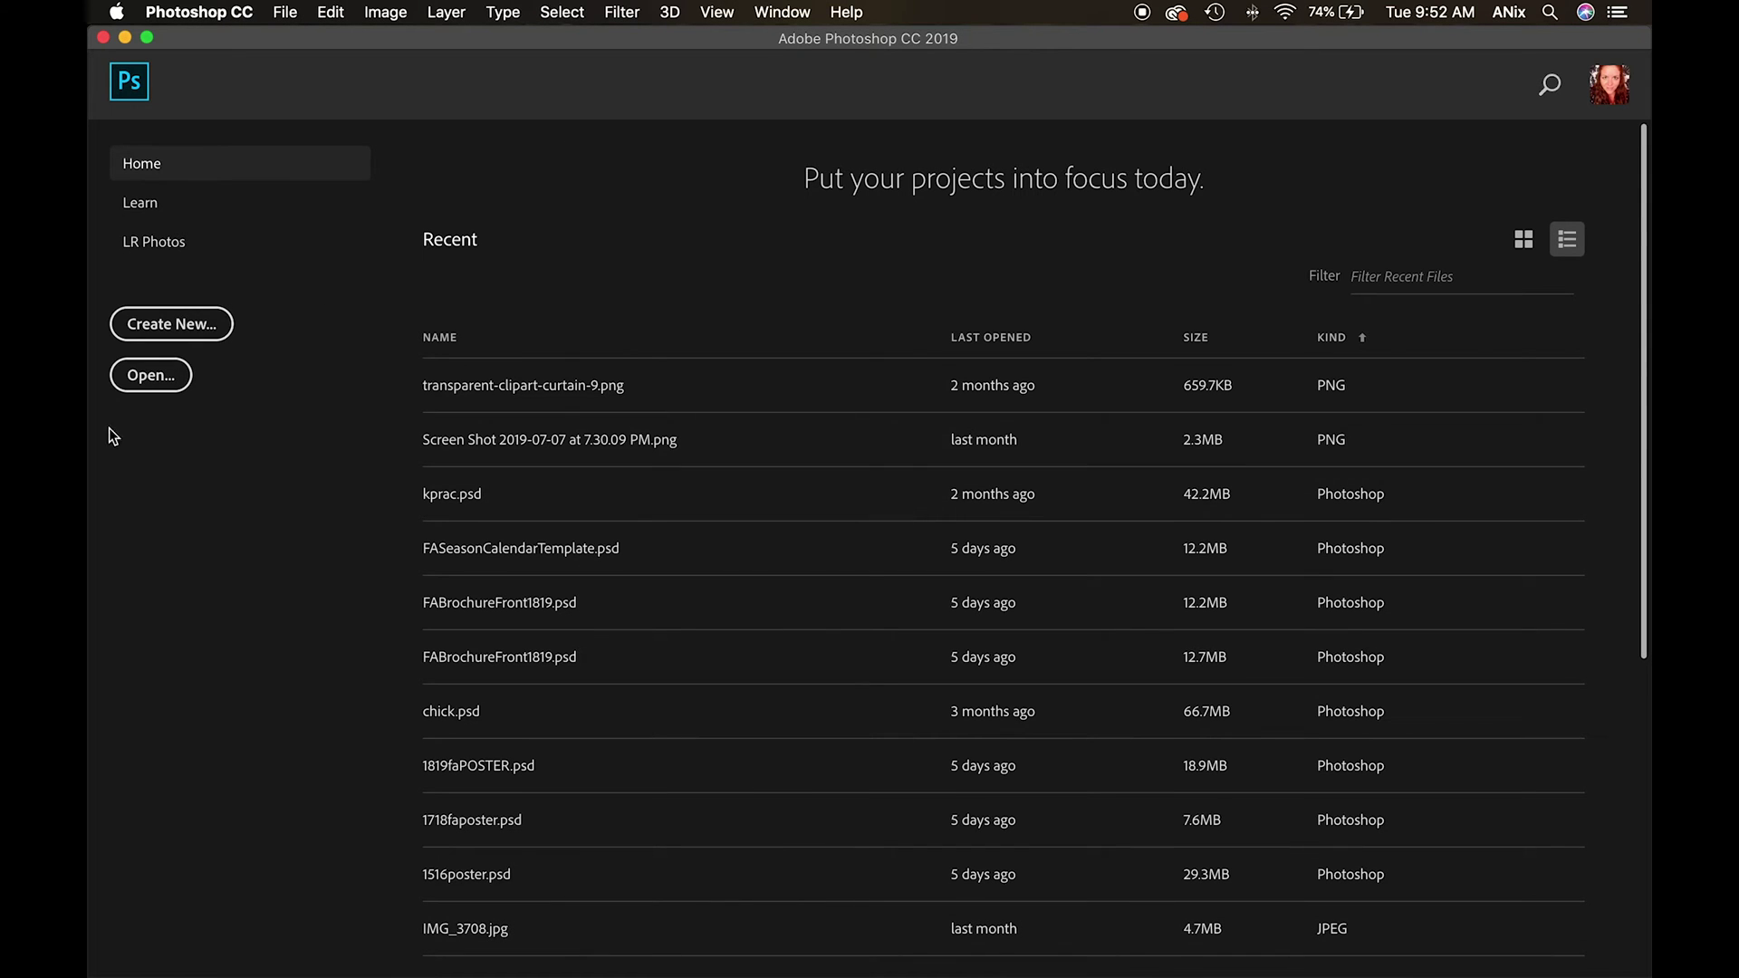
- Create a blank Letter 8.5 x 11 in, 300 ppi portrait document from the Print presets
left_click(147, 375)
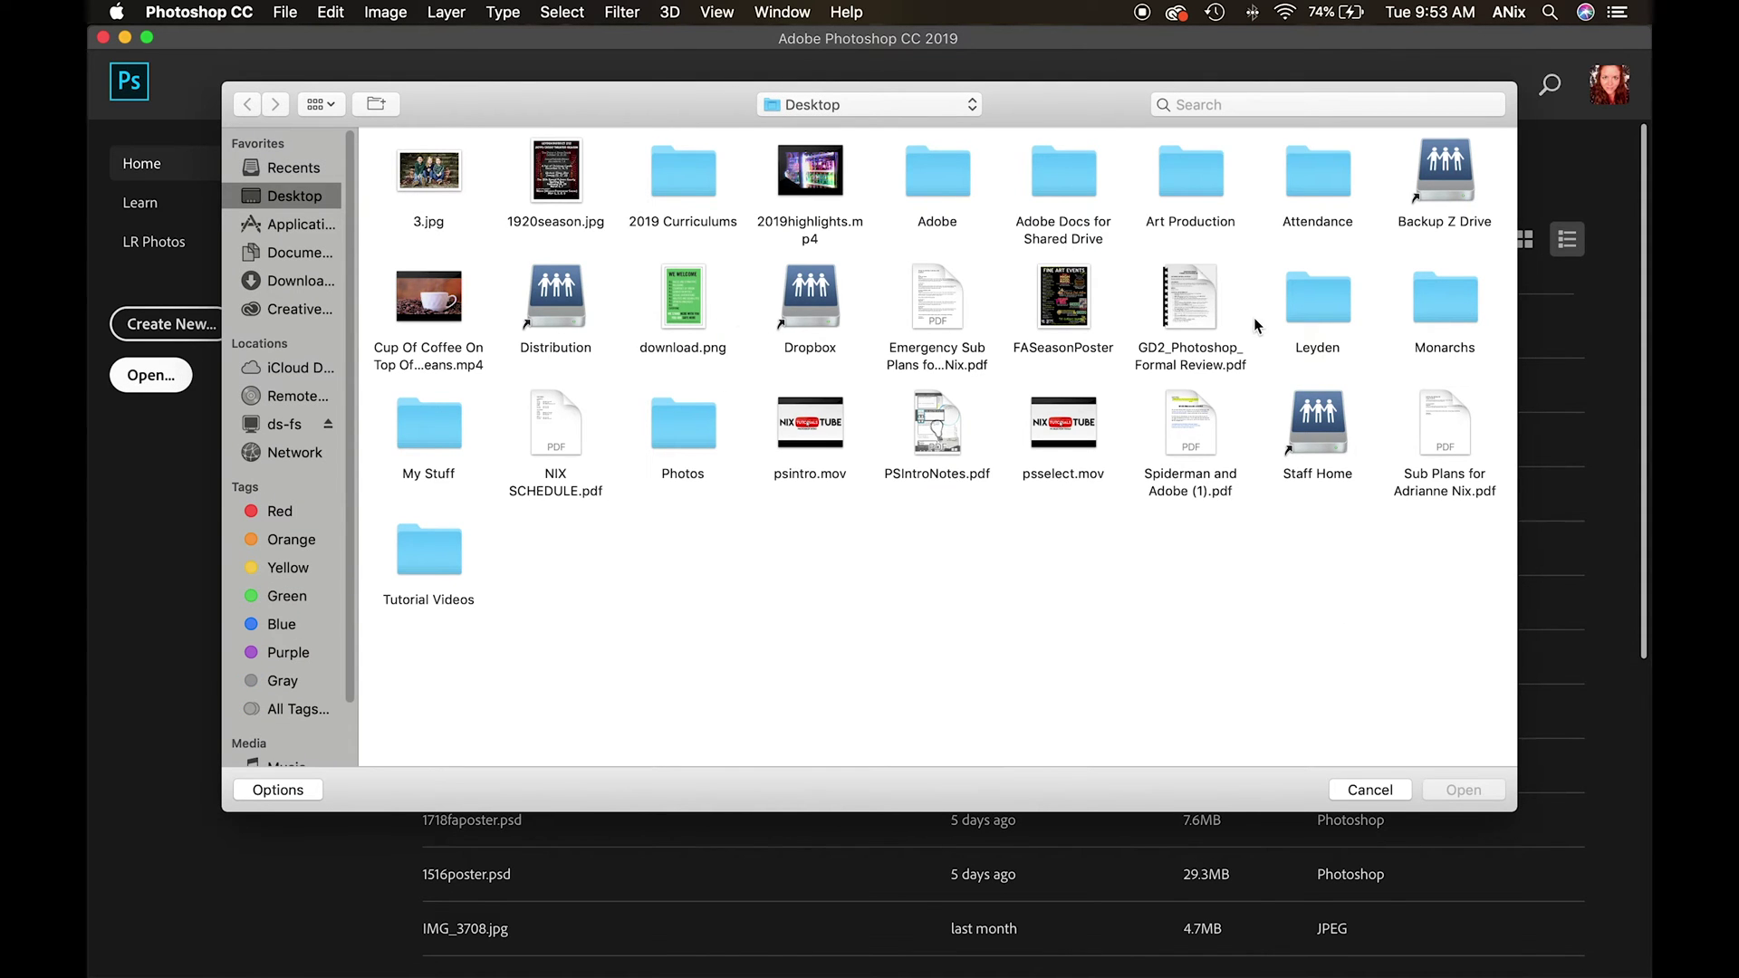
left_click(1395, 791)
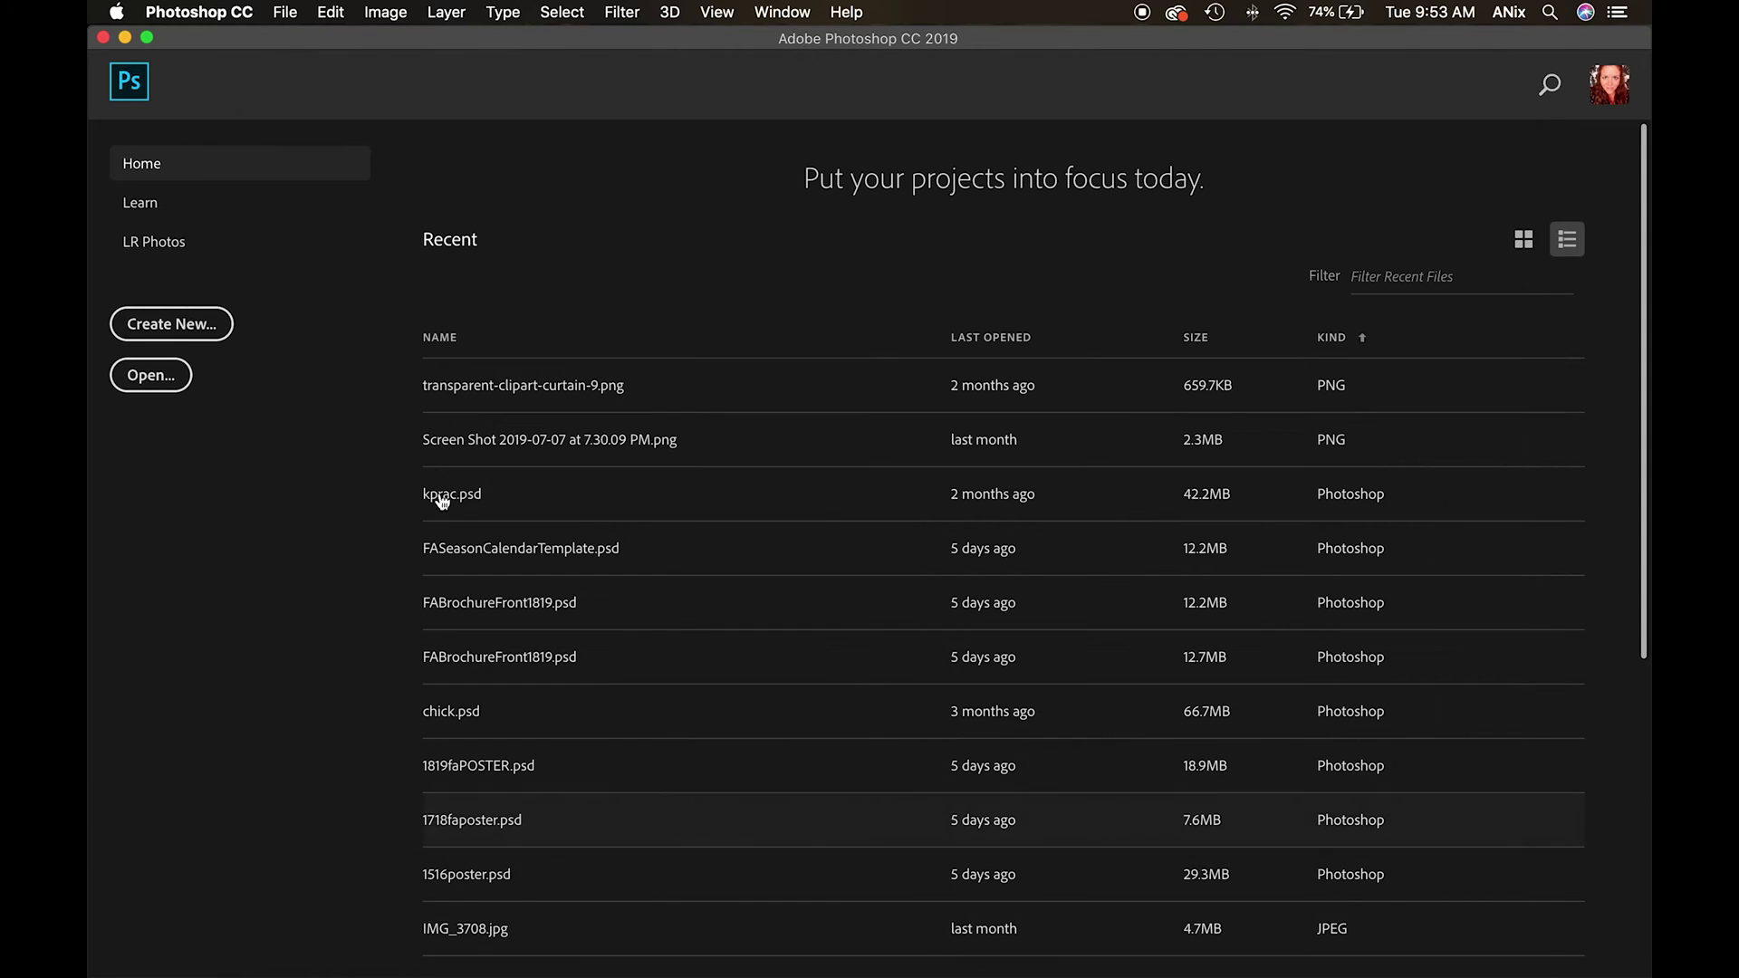
left_click(198, 337)
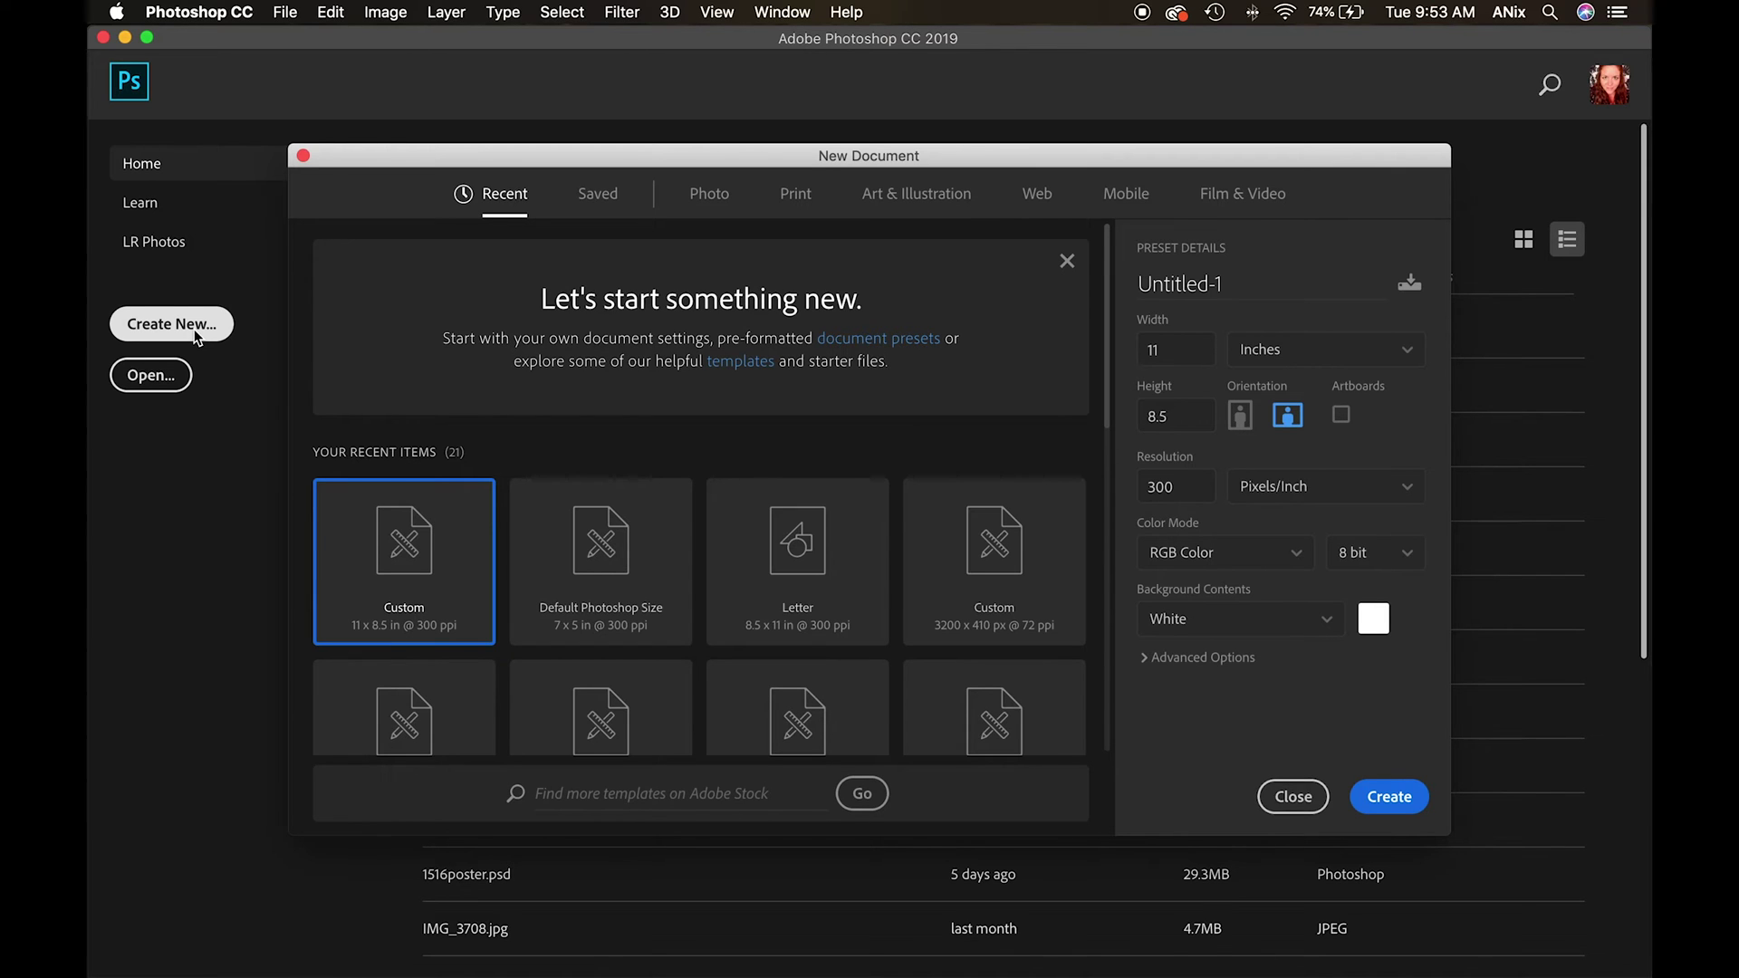
left_click(797, 201)
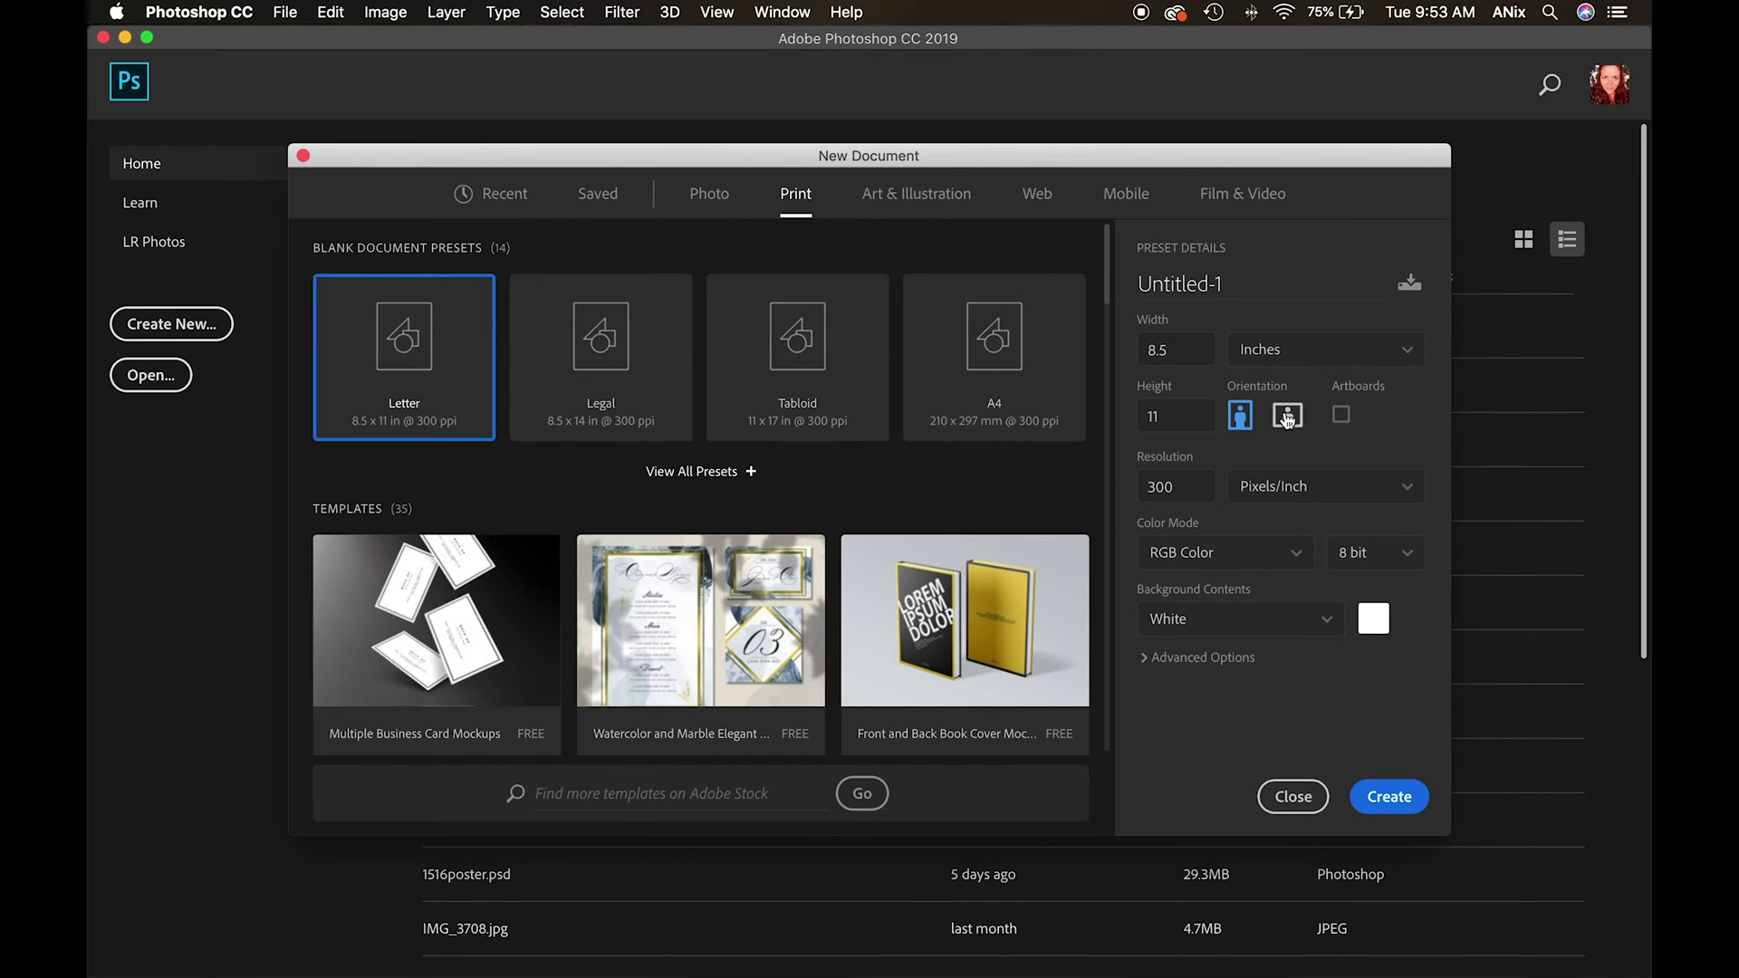
left_click(1387, 797)
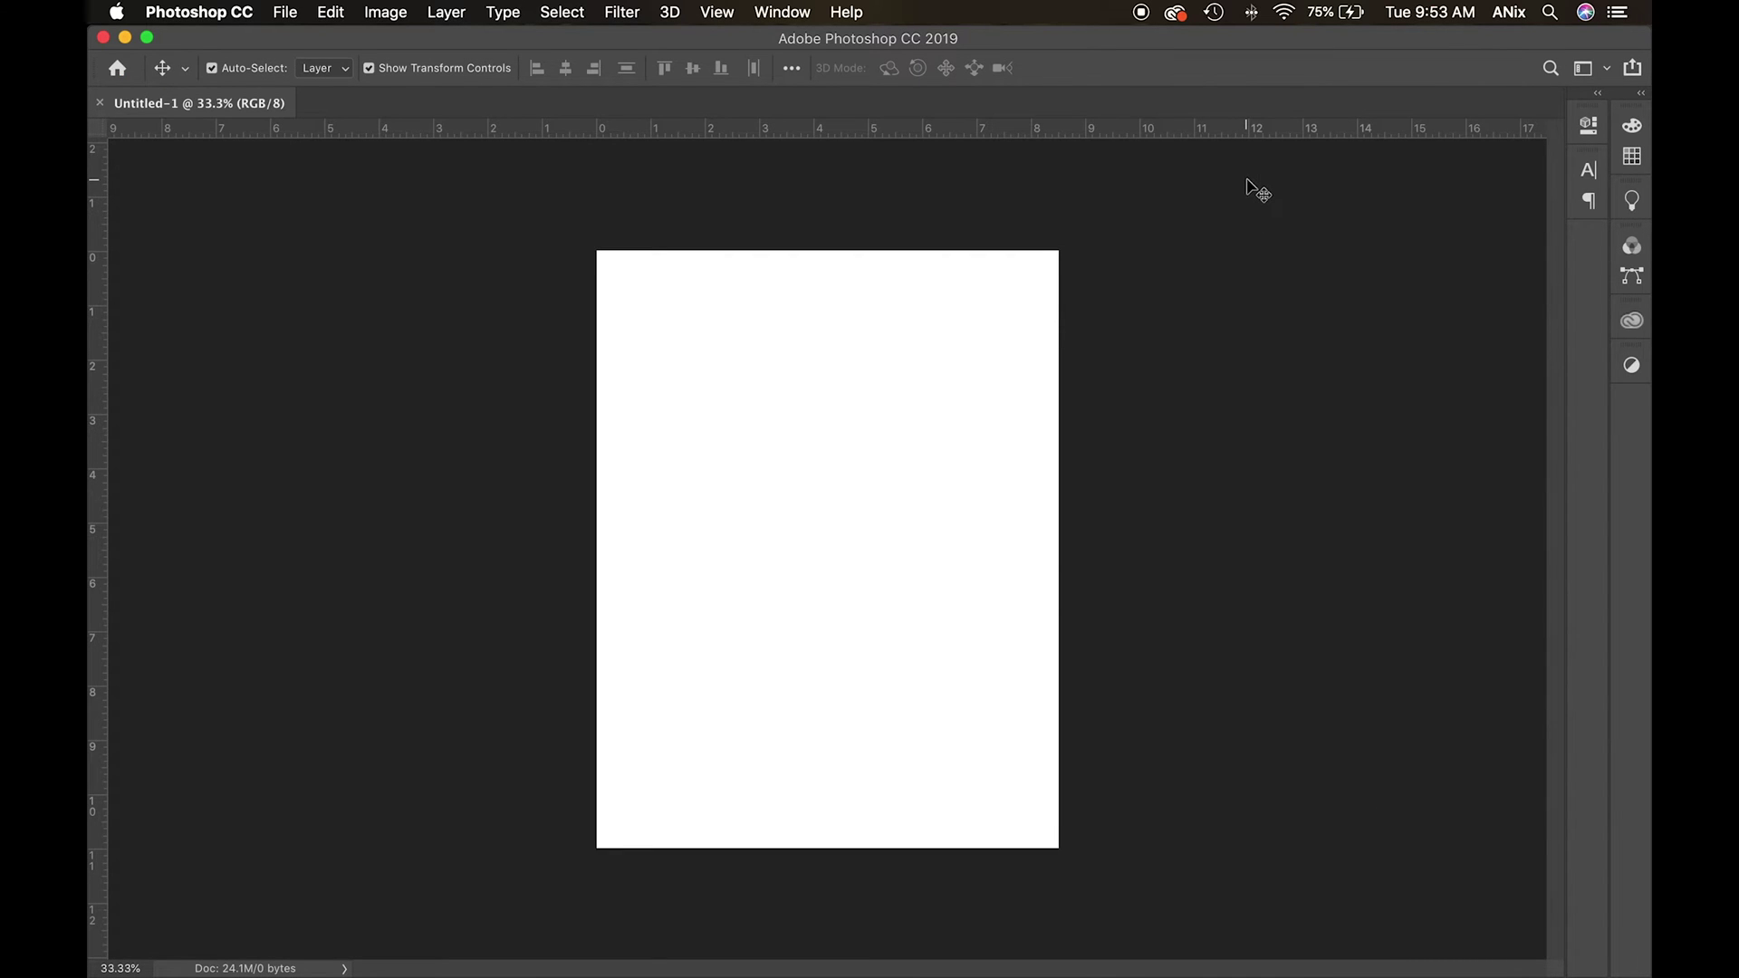
- Reset the panels to the Essentials workspace through Window > Workspace > Reset Essentials
left_click(781, 11)
mouse_move(802, 60)
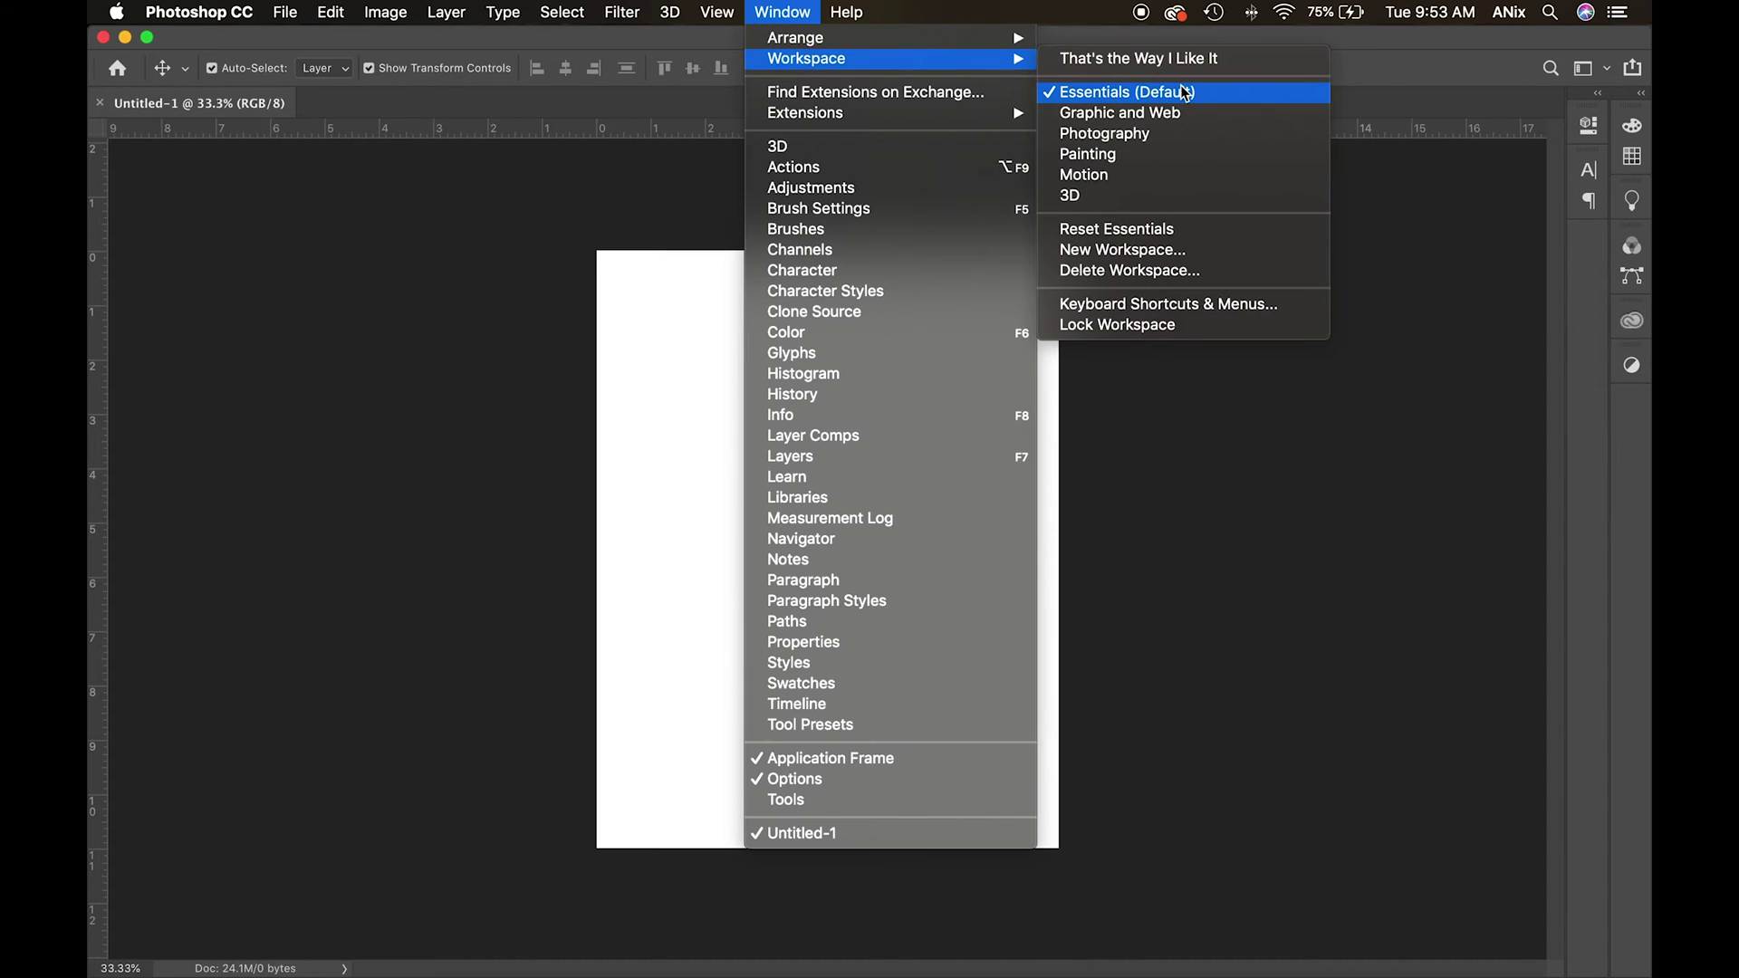
left_click(1172, 229)
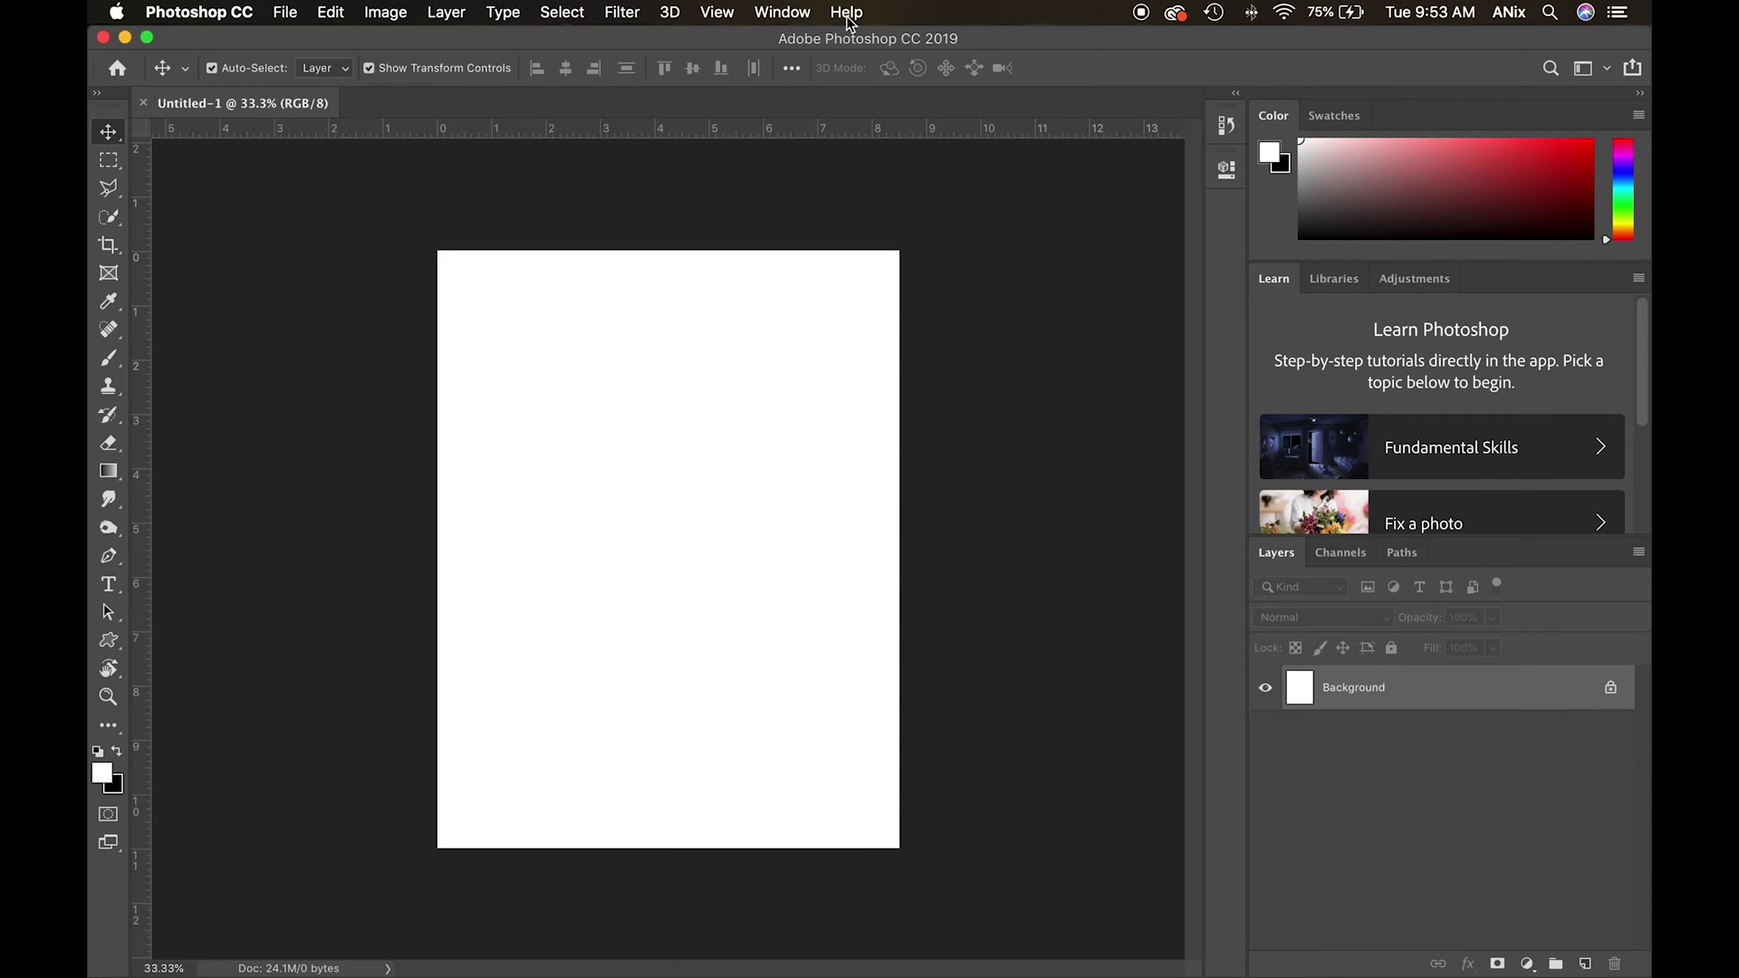
left_click(295, 16)
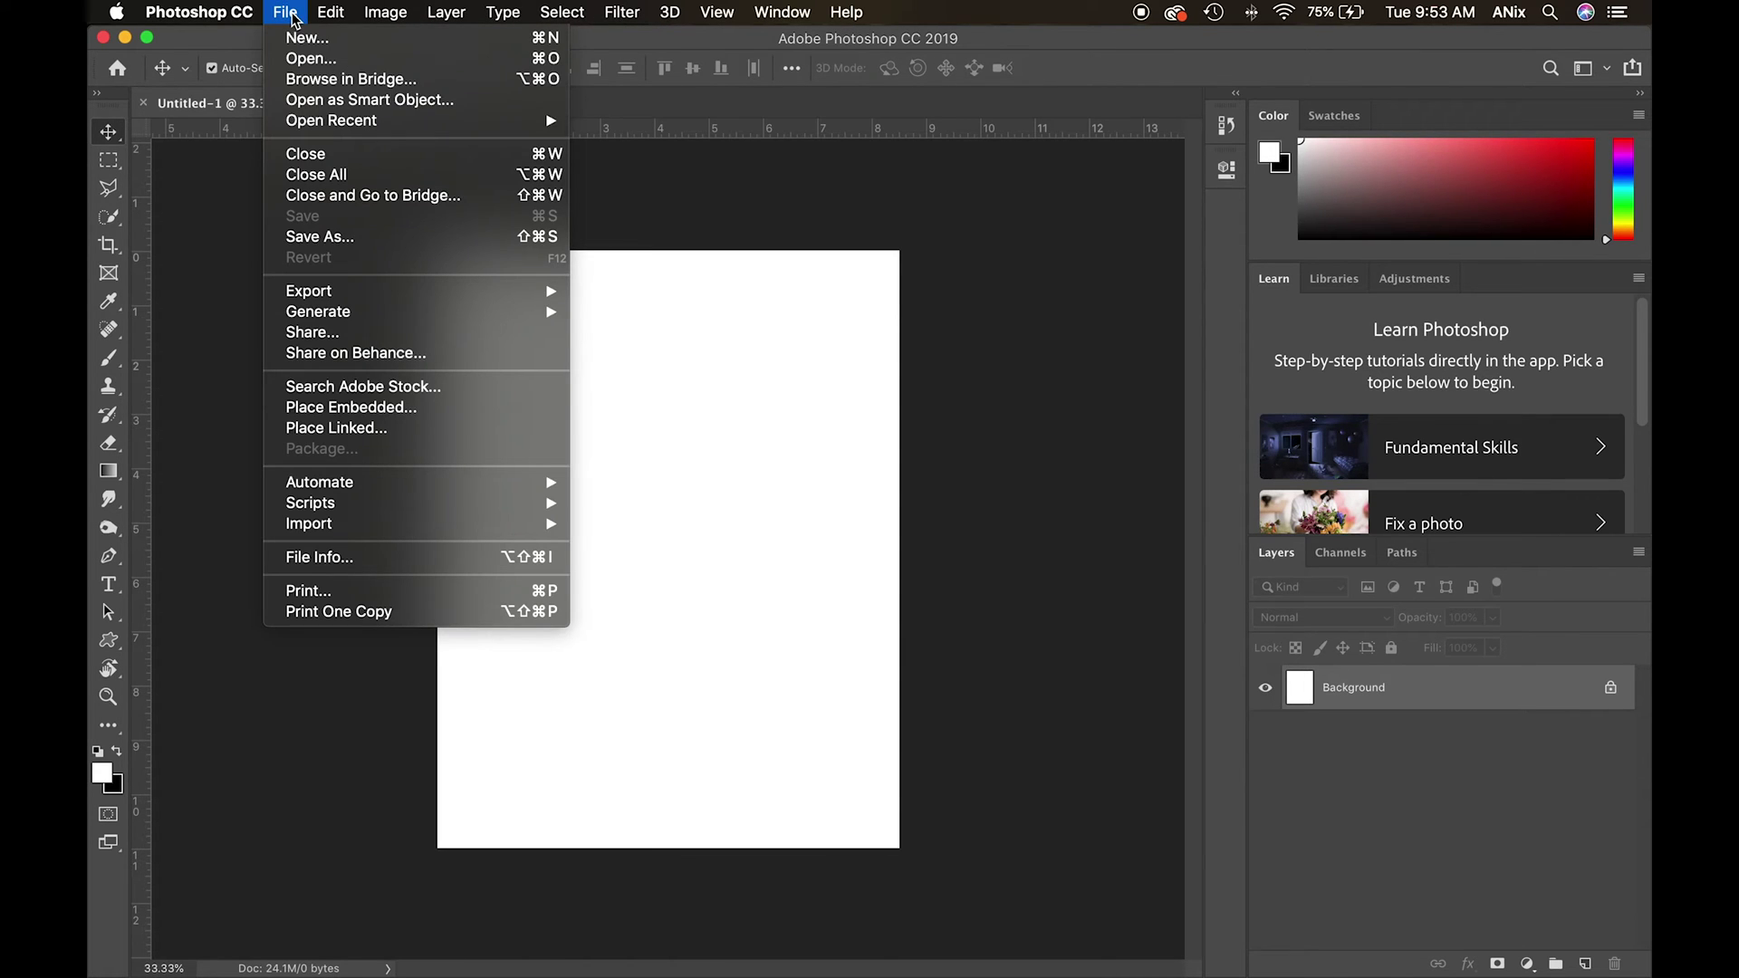
mouse_move(393, 20)
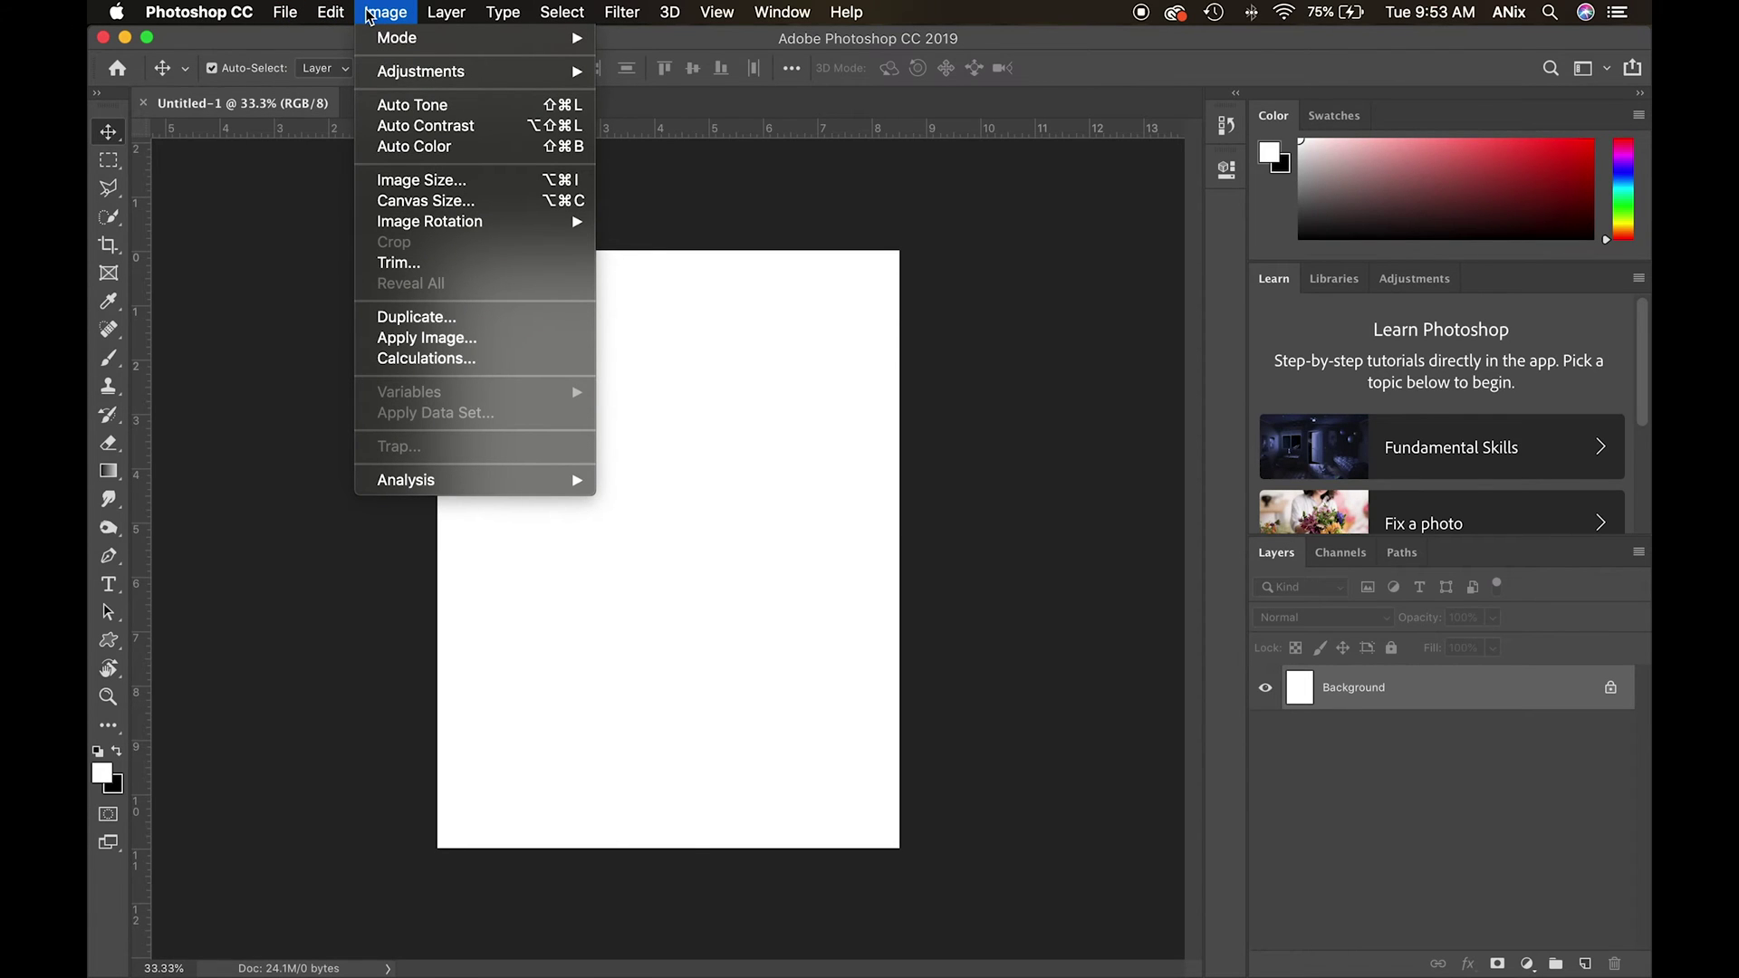
mouse_move(450, 20)
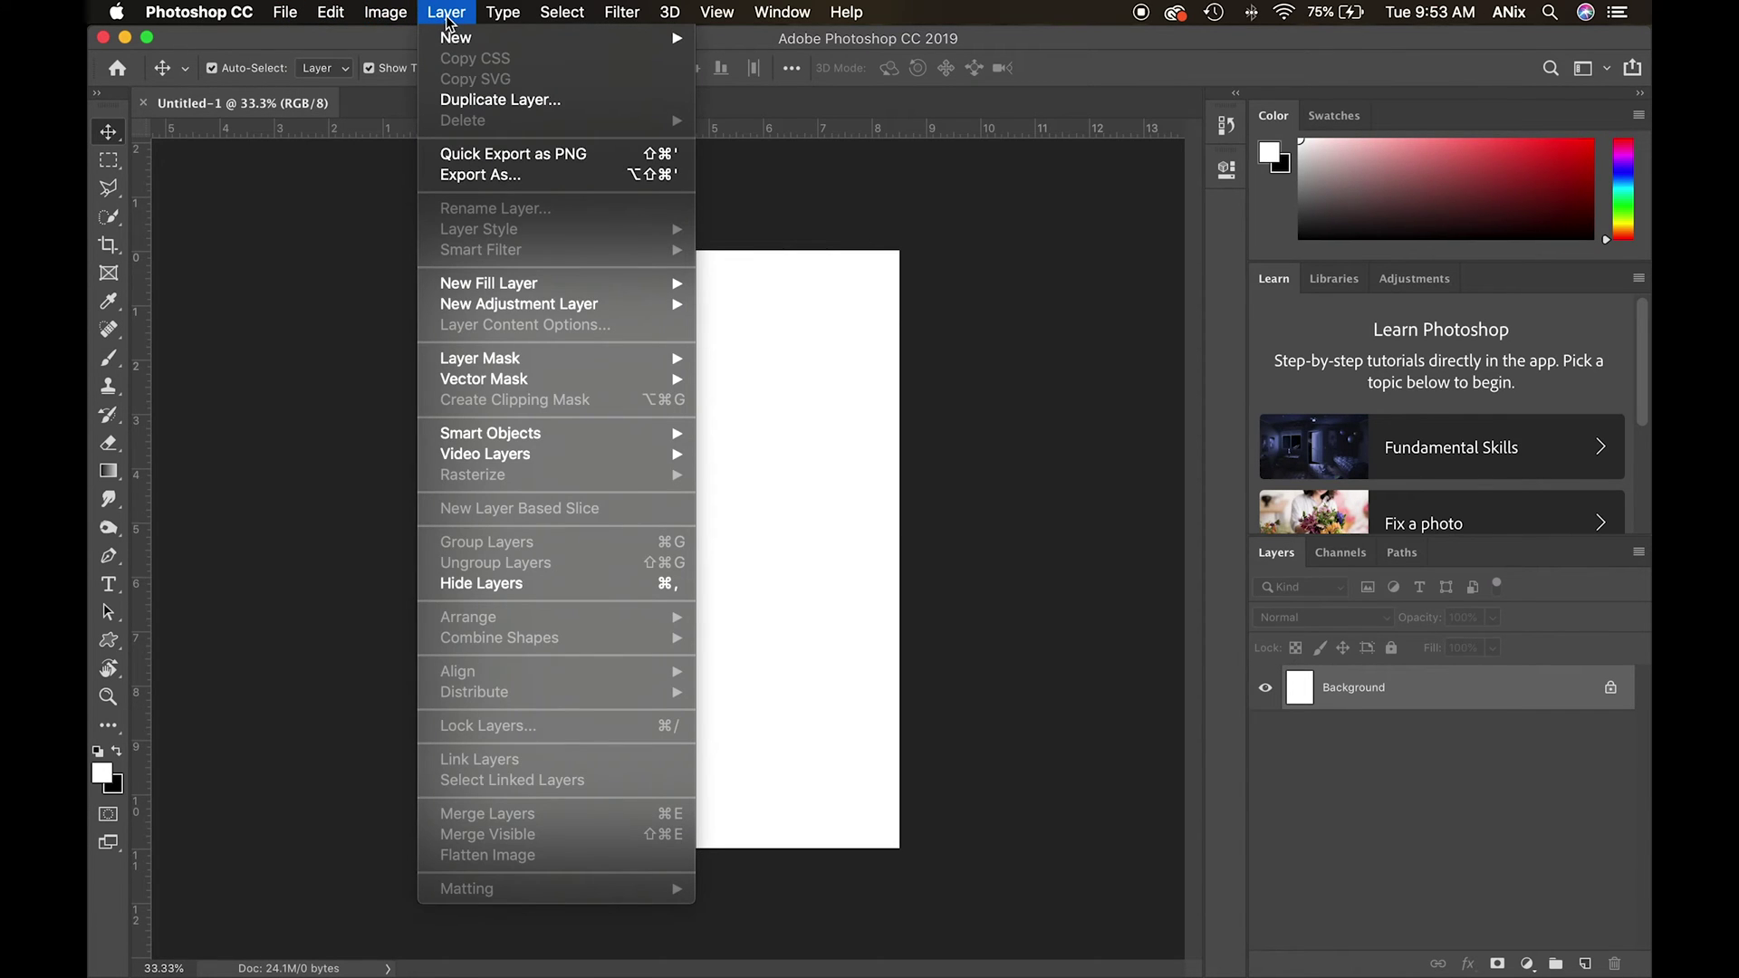
mouse_move(625, 16)
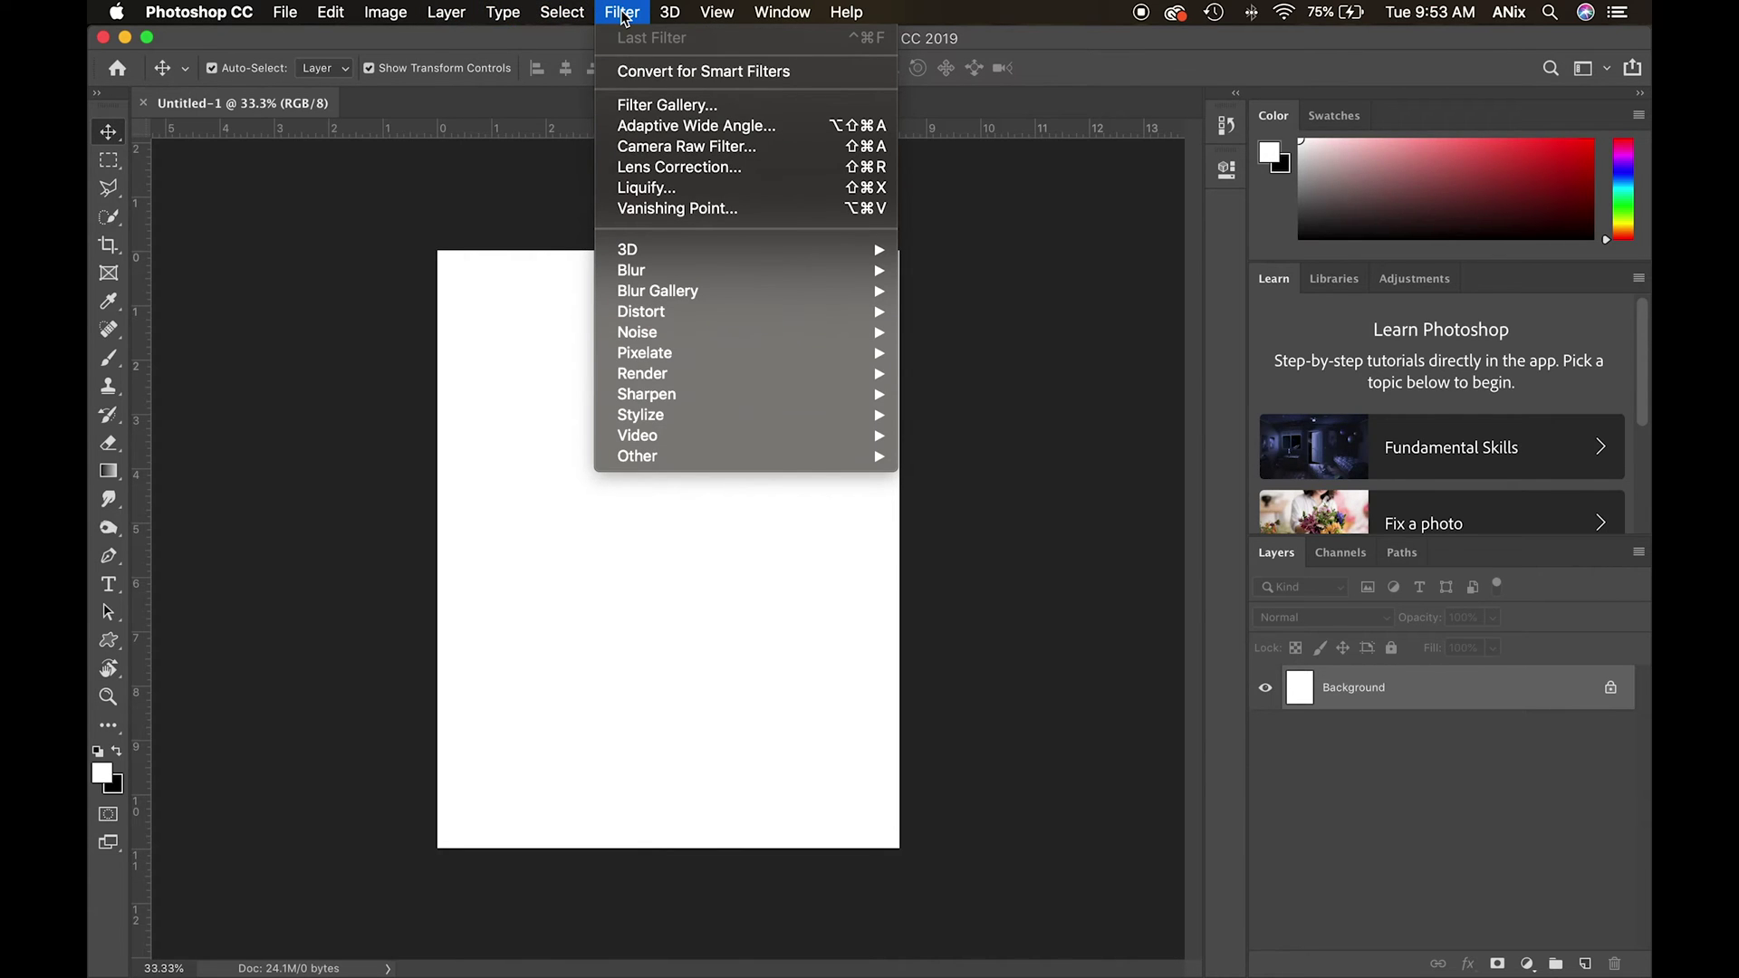
left_click(624, 16)
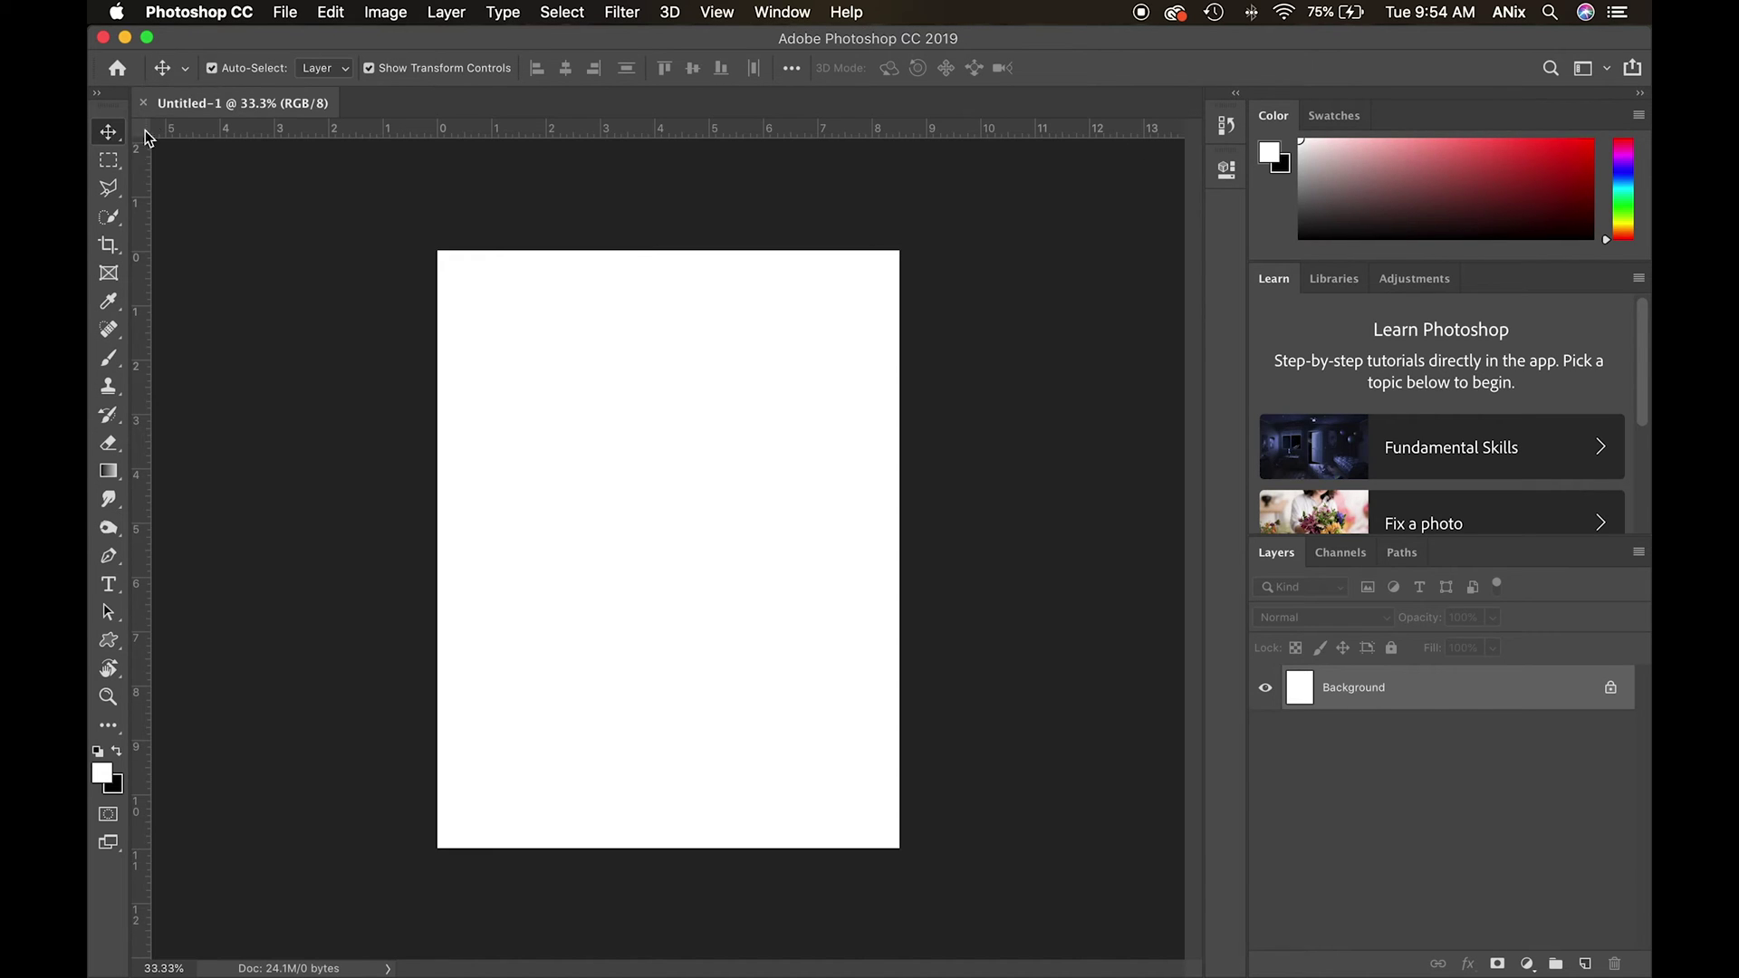
left_click(109, 187)
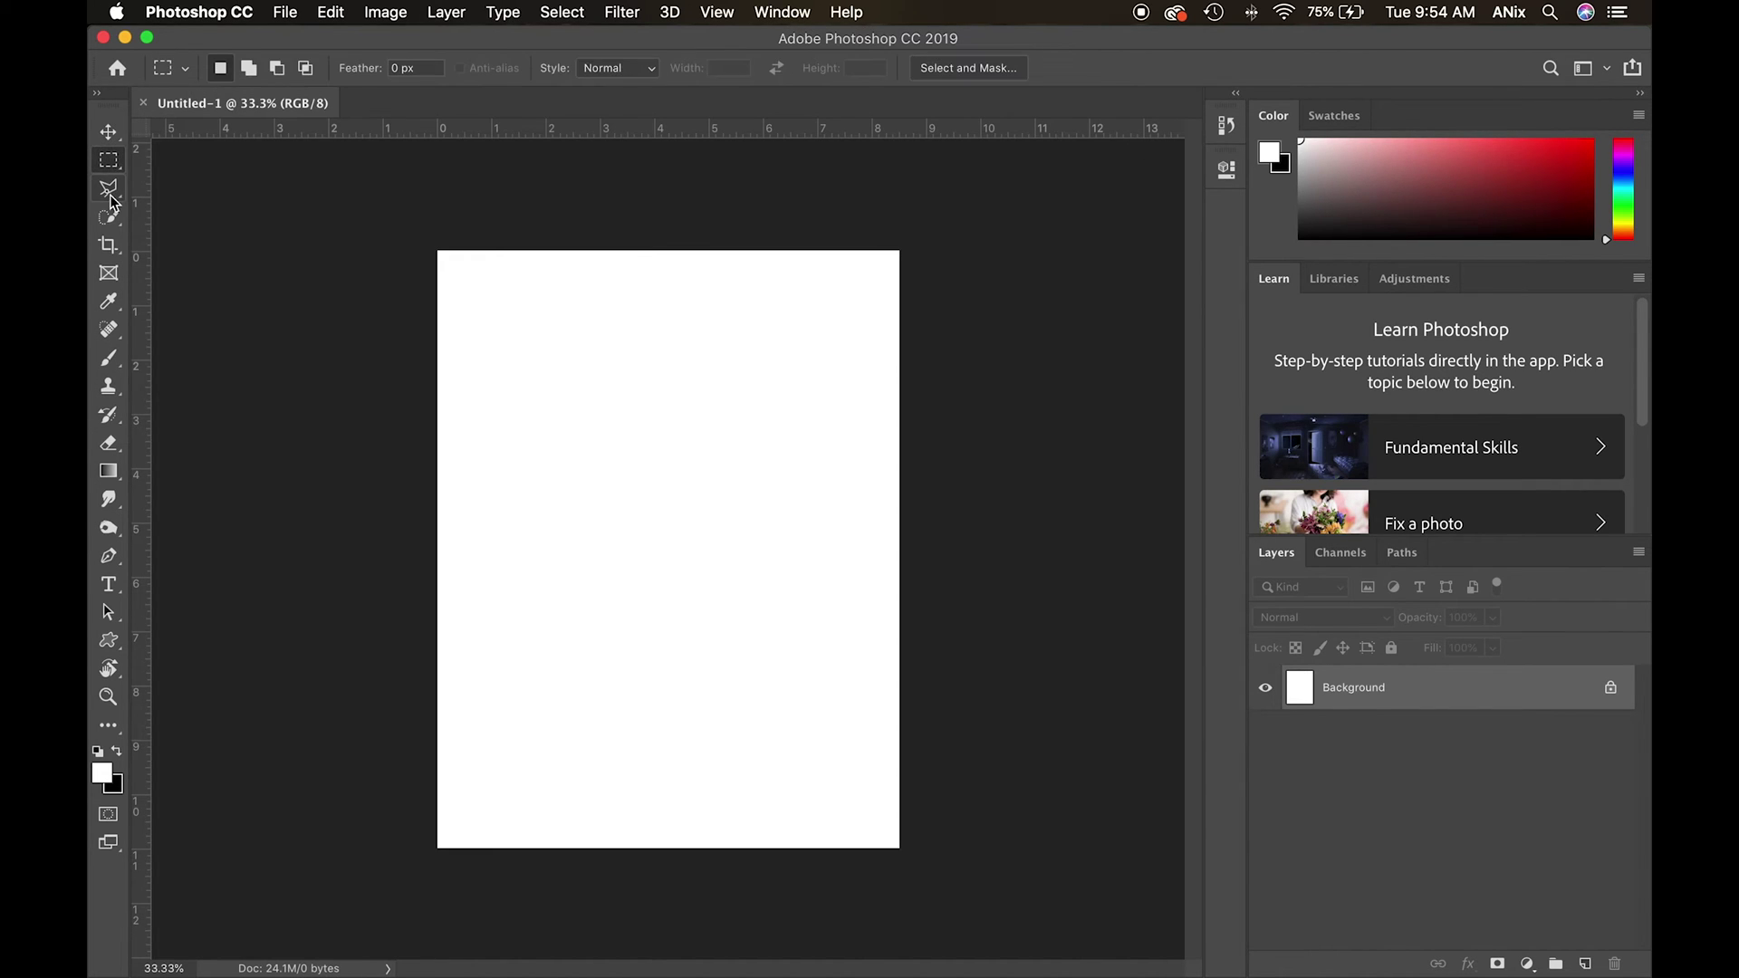
left_click(109, 245)
left_click(109, 272)
left_click(109, 302)
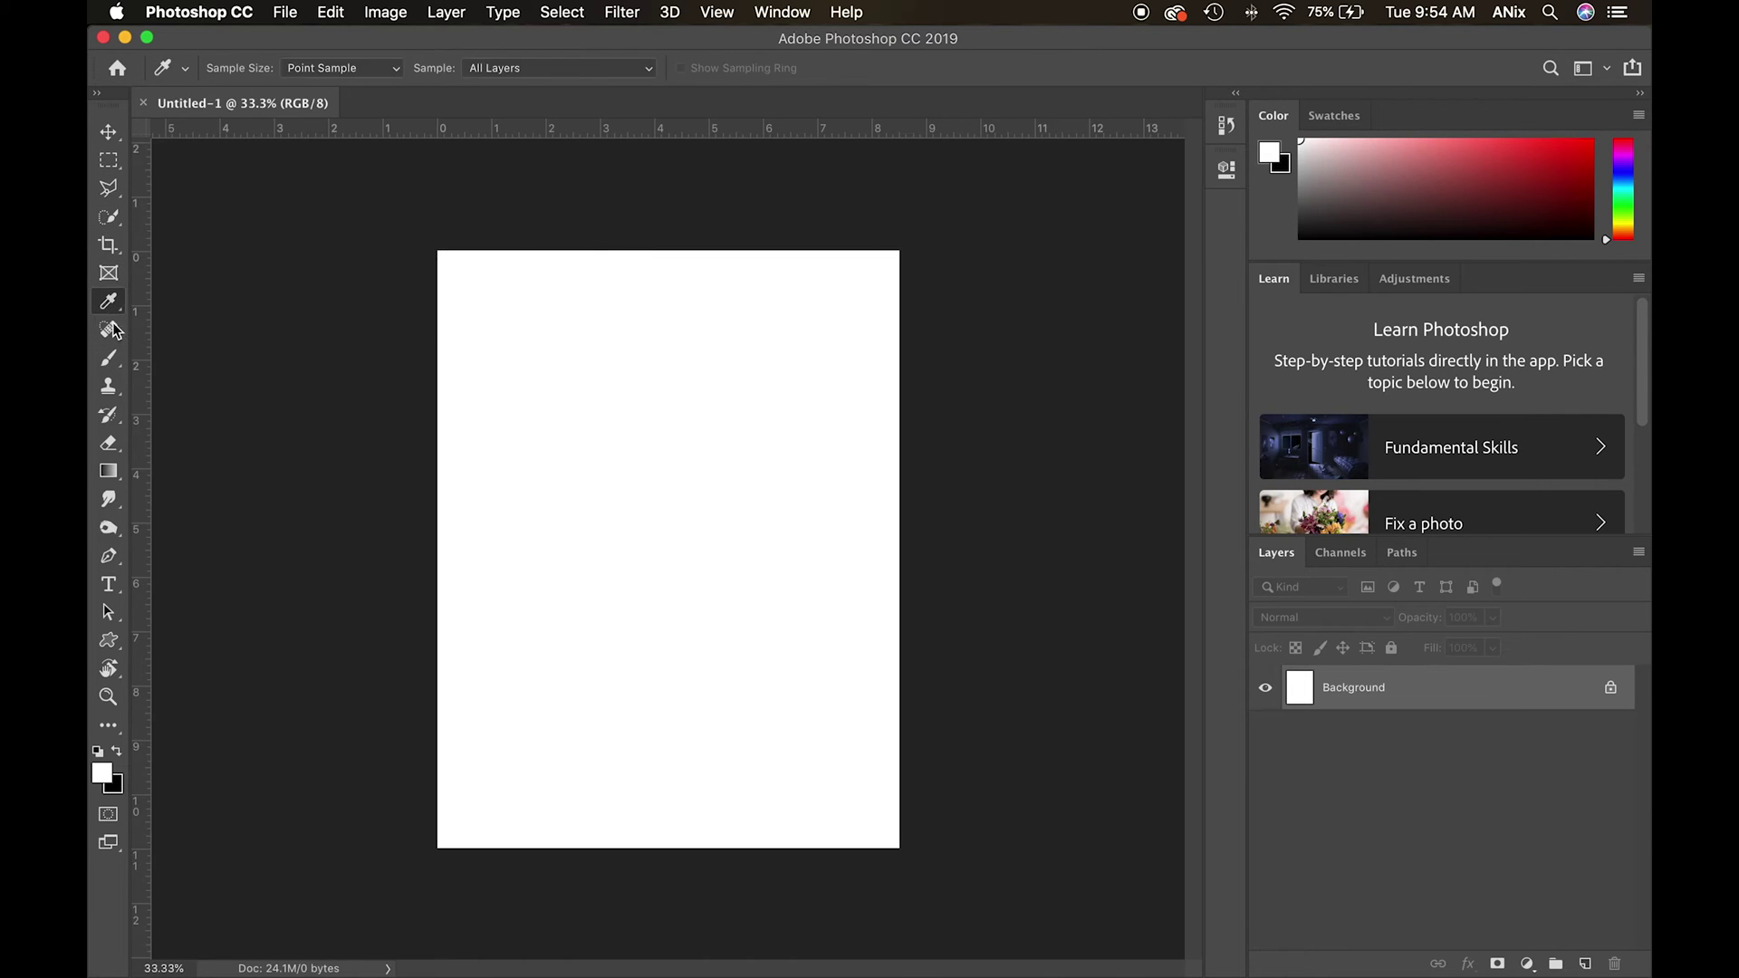
left_click(113, 330)
left_click(108, 359)
left_click(103, 388)
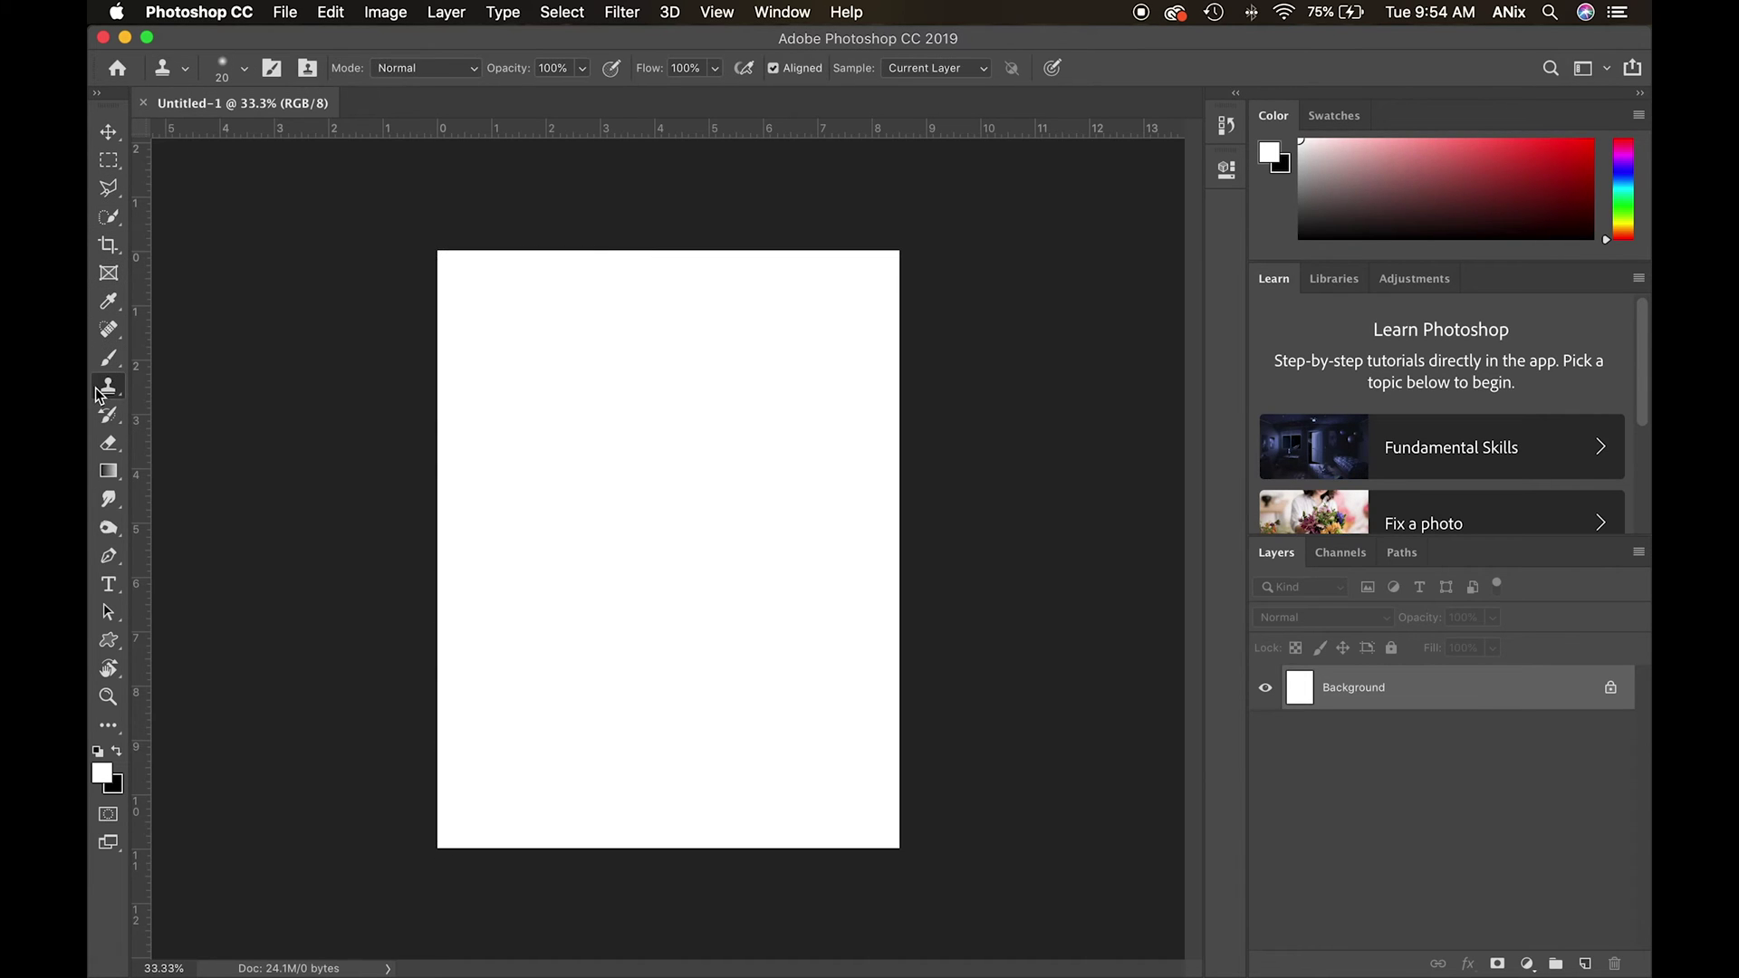
left_click(109, 415)
left_click(107, 135)
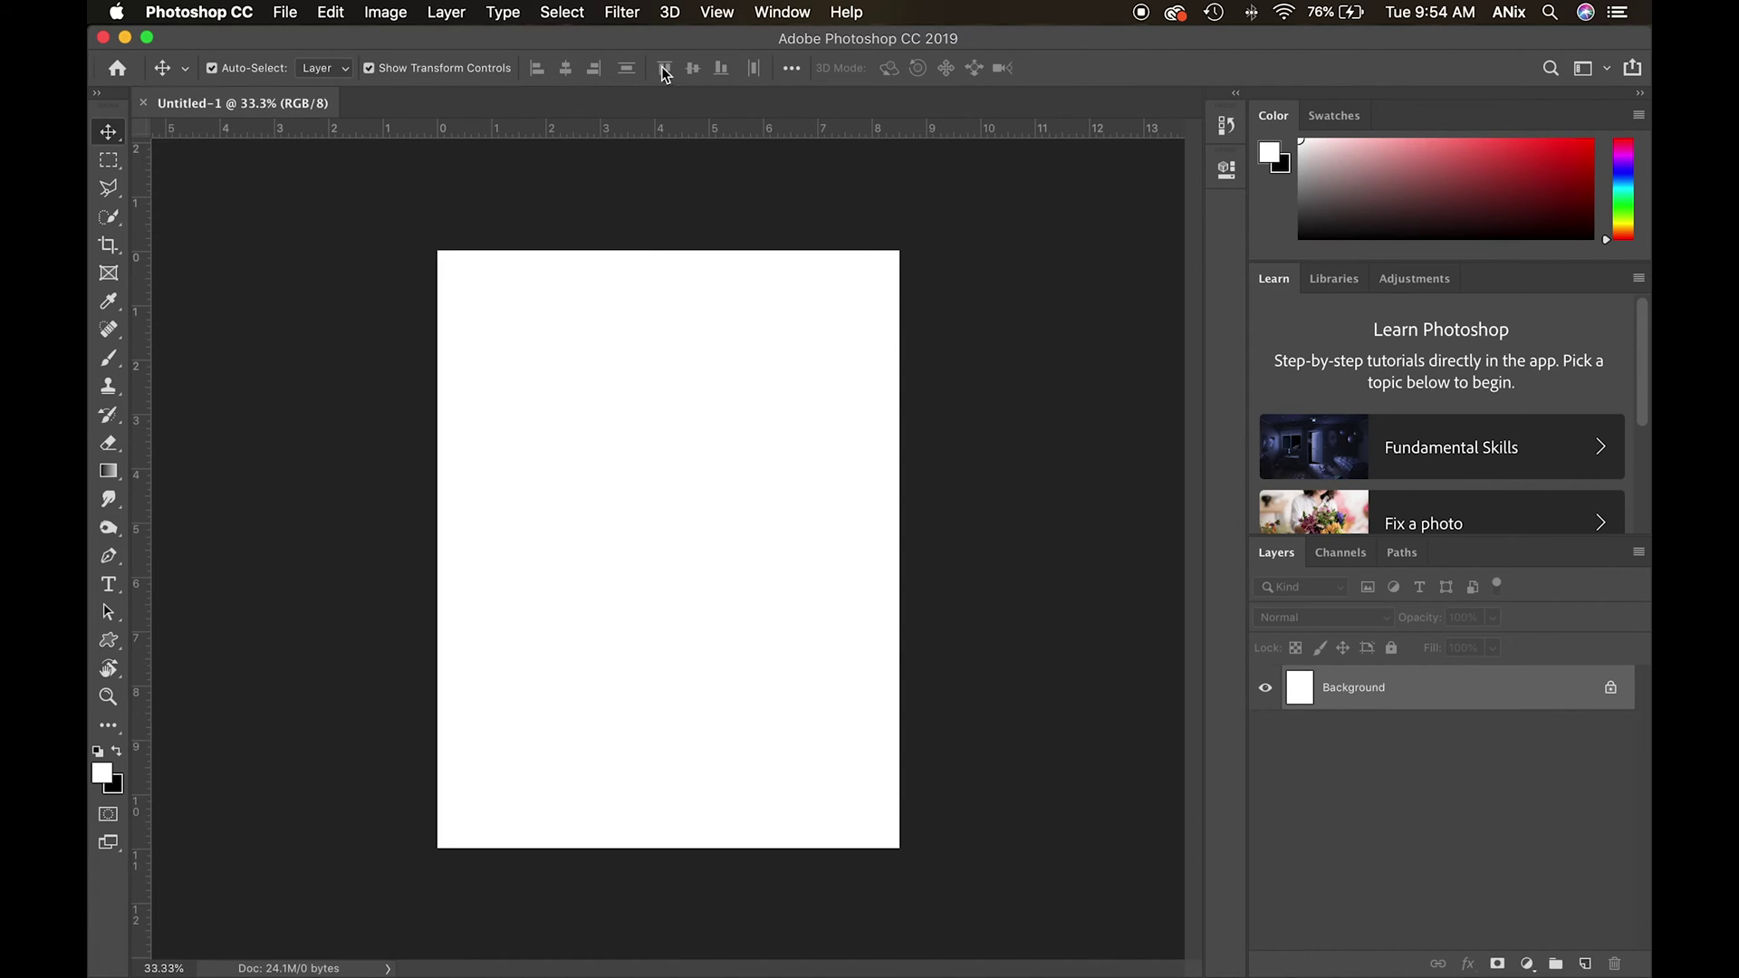
- Browse the Window menu's panel list and close it without choosing any panel
left_click(783, 19)
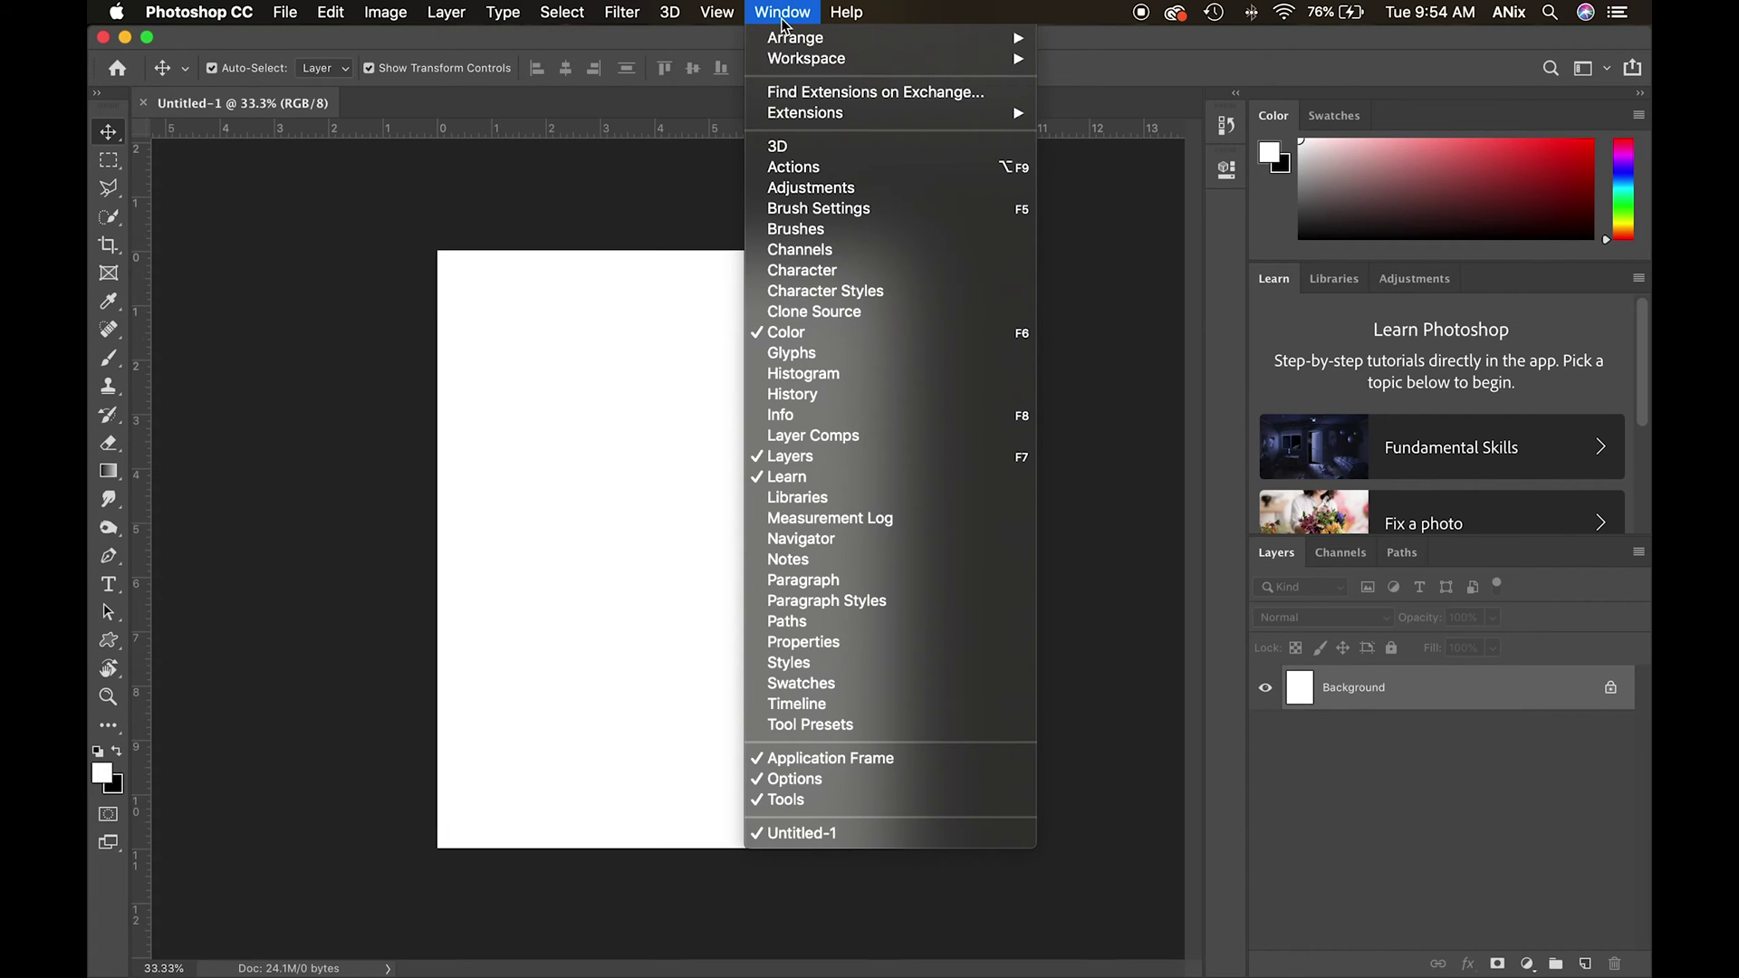
mouse_move(718, 18)
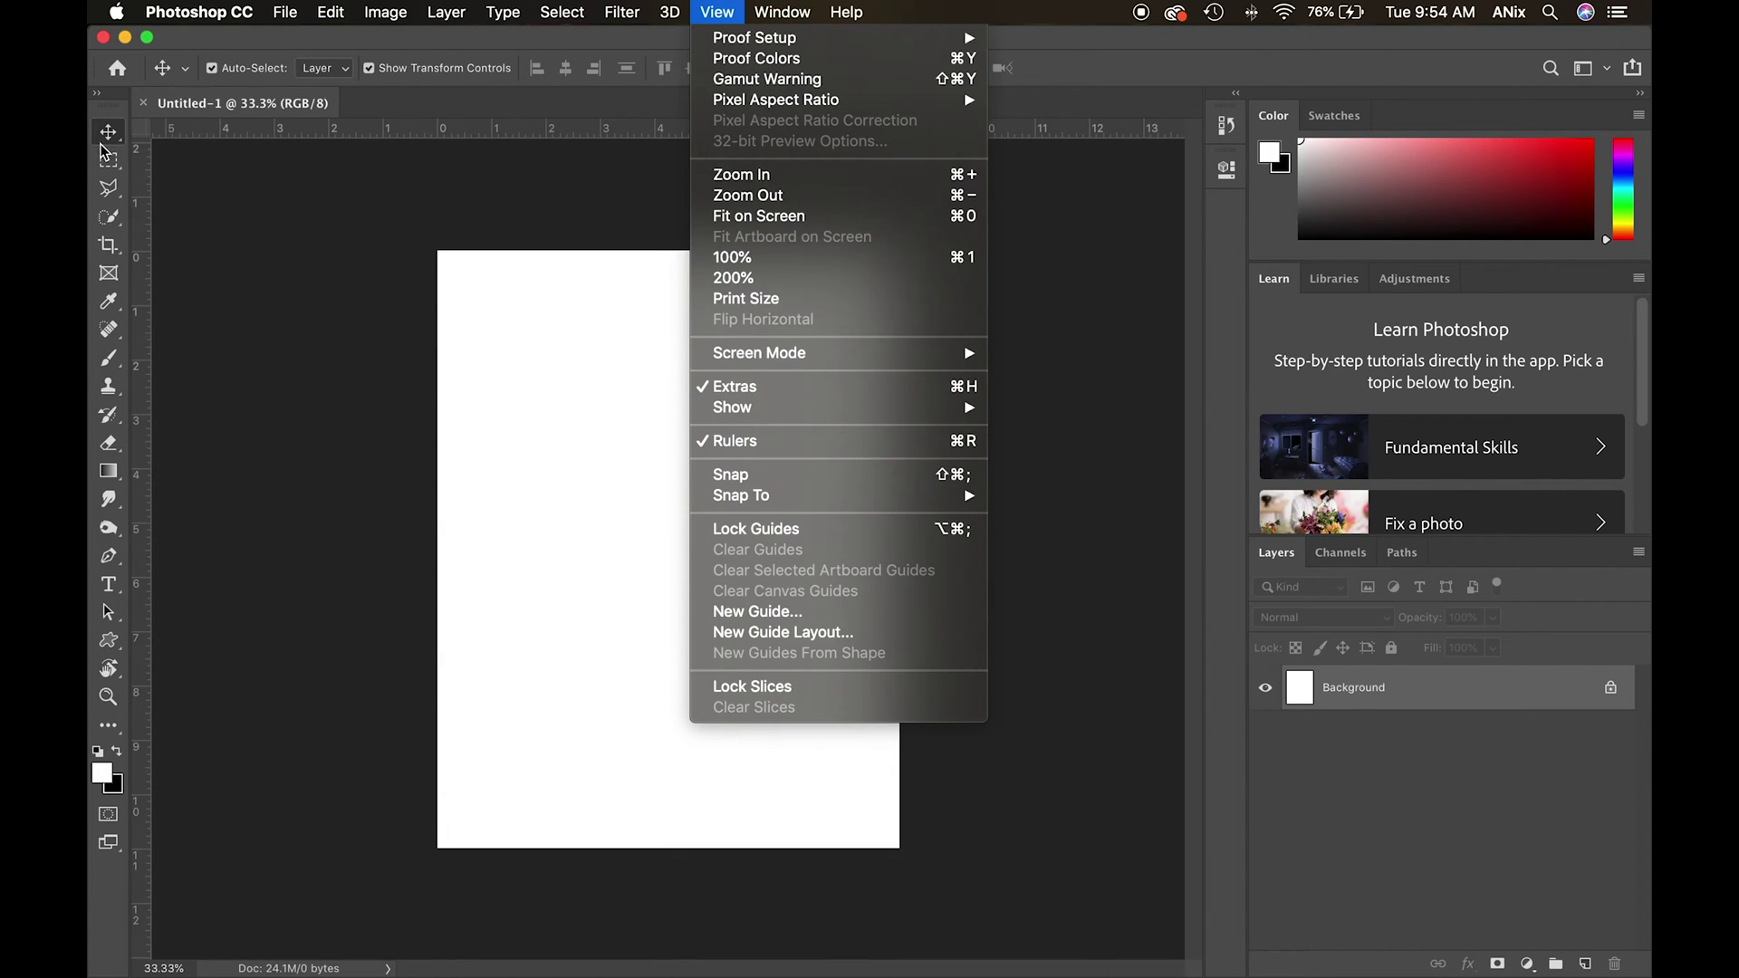
mouse_move(791, 12)
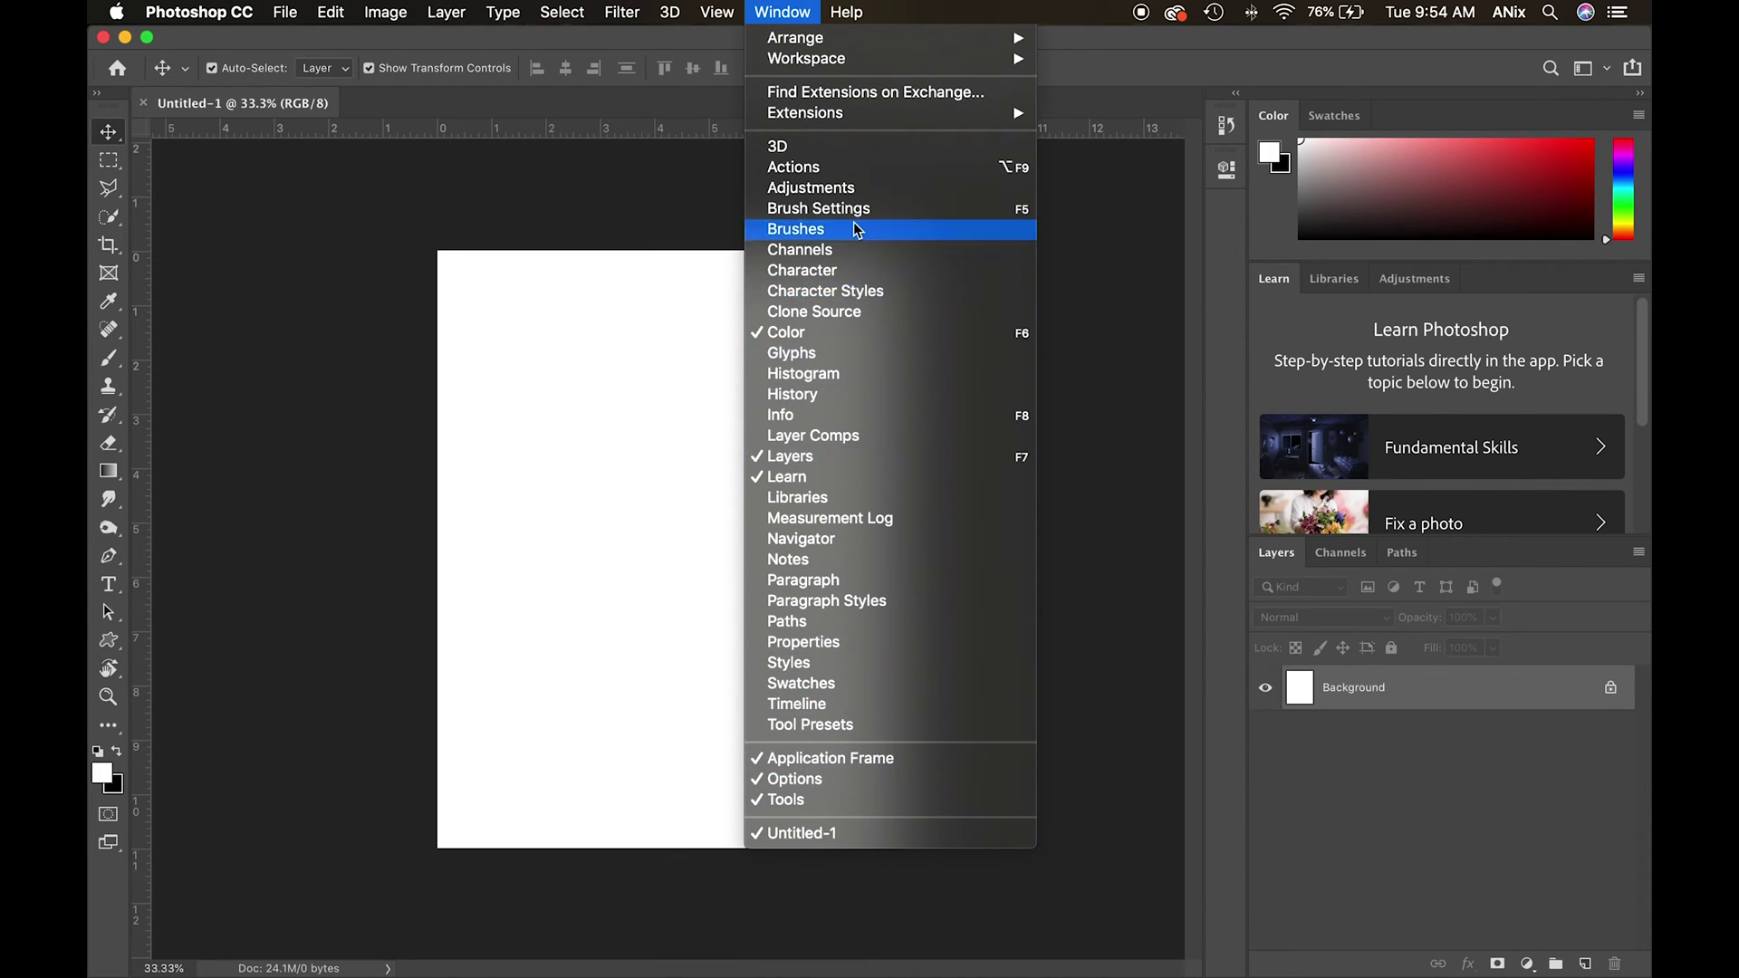
left_click(776, 14)
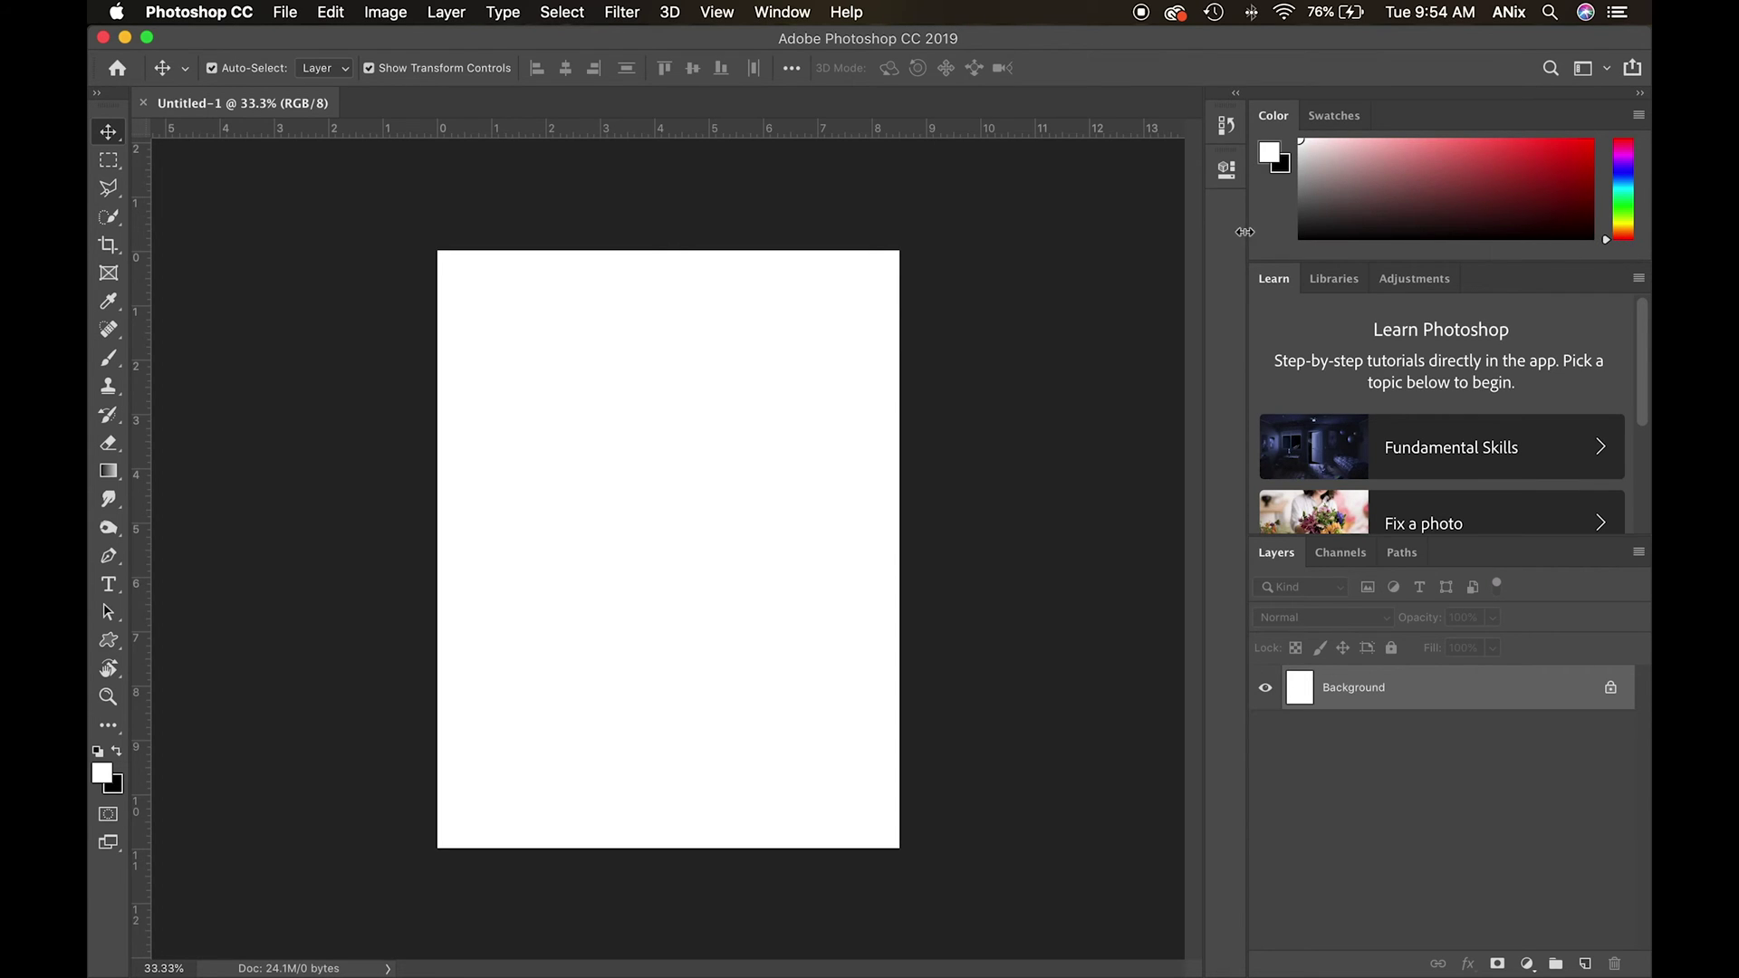
- Collapse the side dock to an icon column and re-dock the History panel into it
left_click(1640, 94)
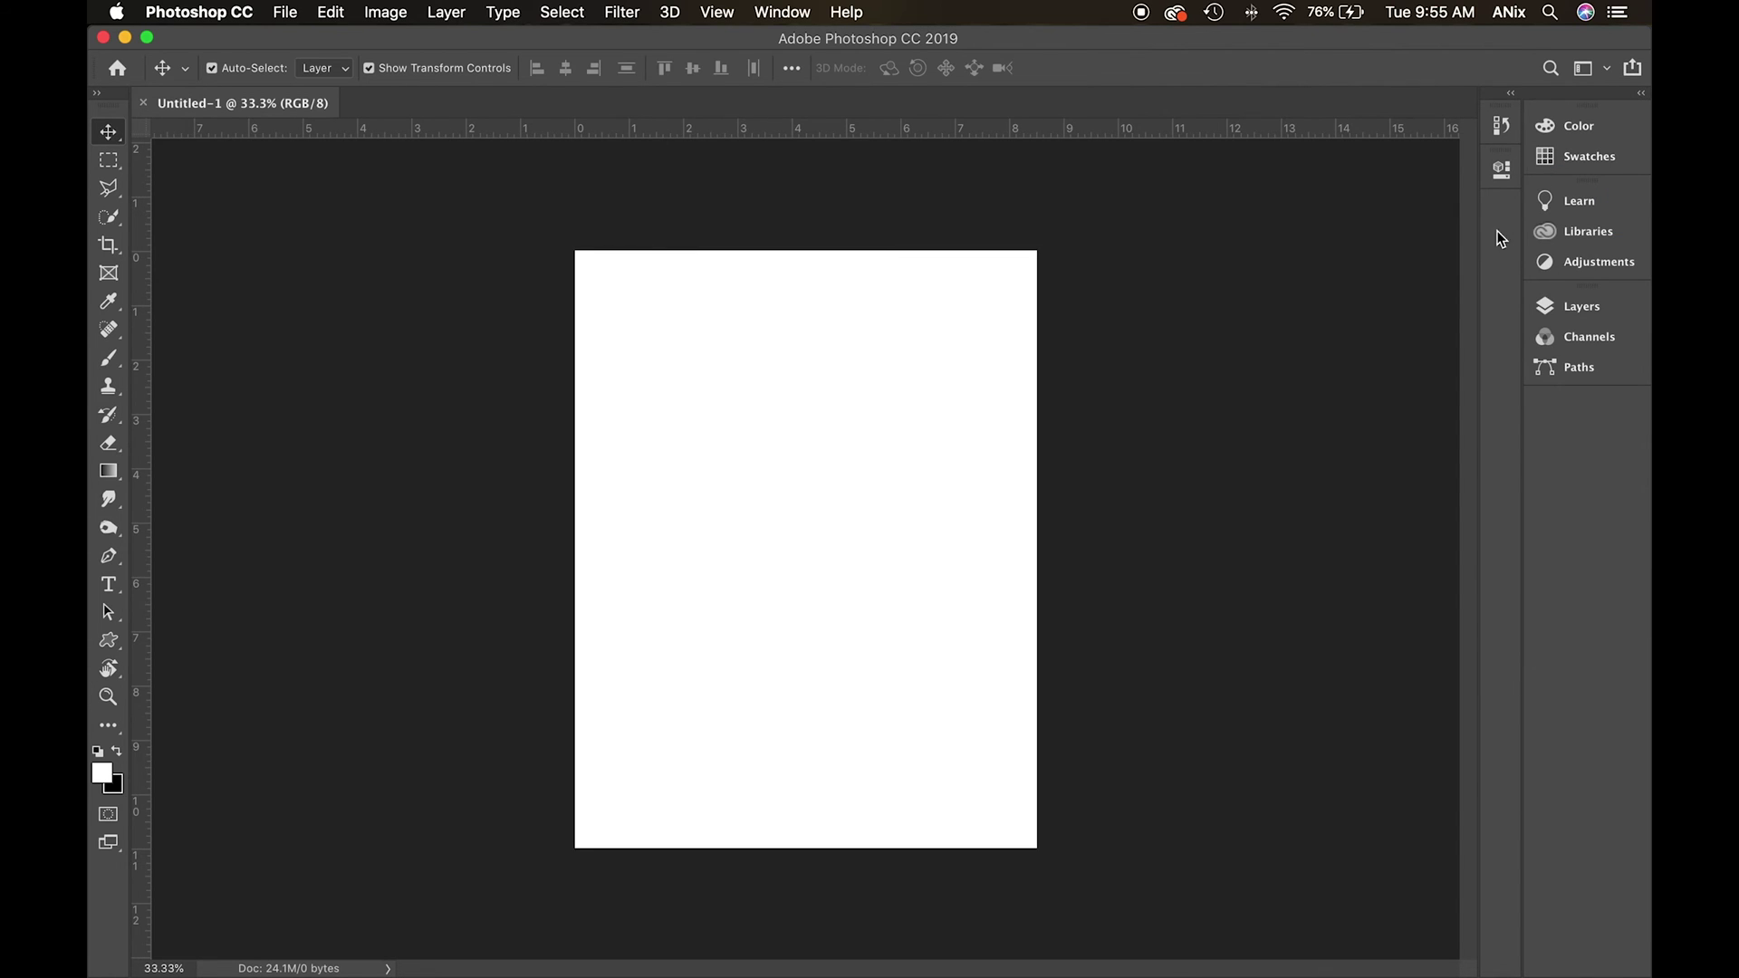
left_click_drag(1521, 230, 1609, 230)
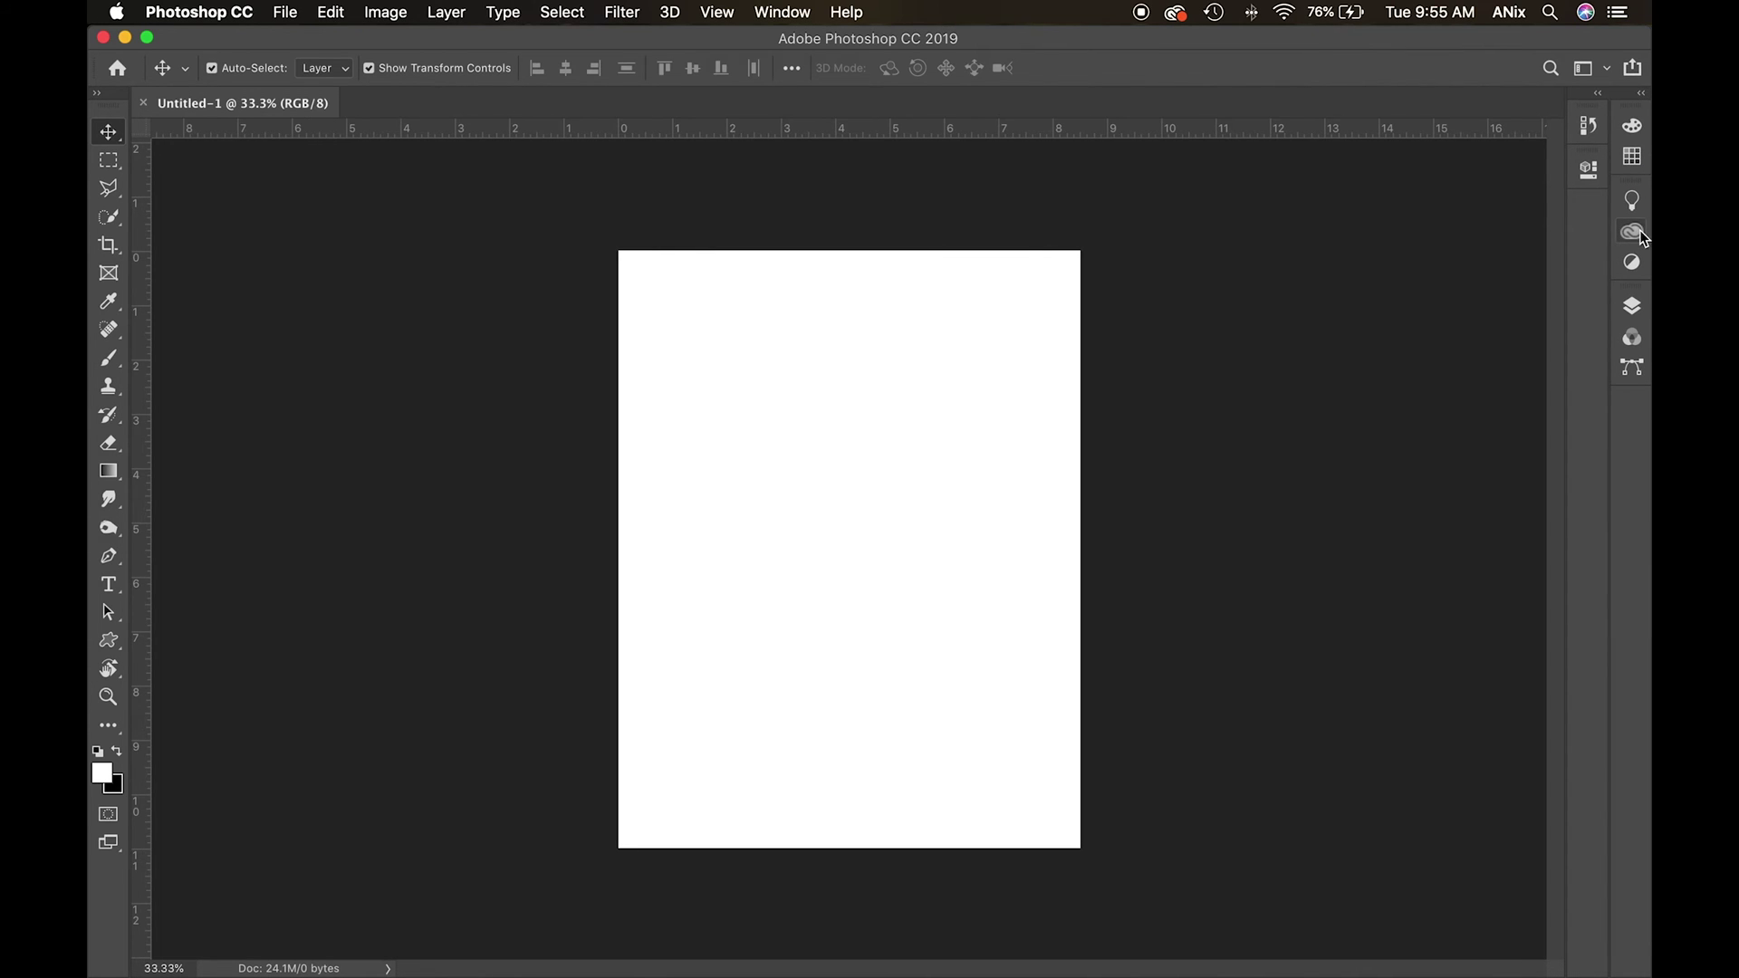
left_click_drag(1588, 129, 1193, 351)
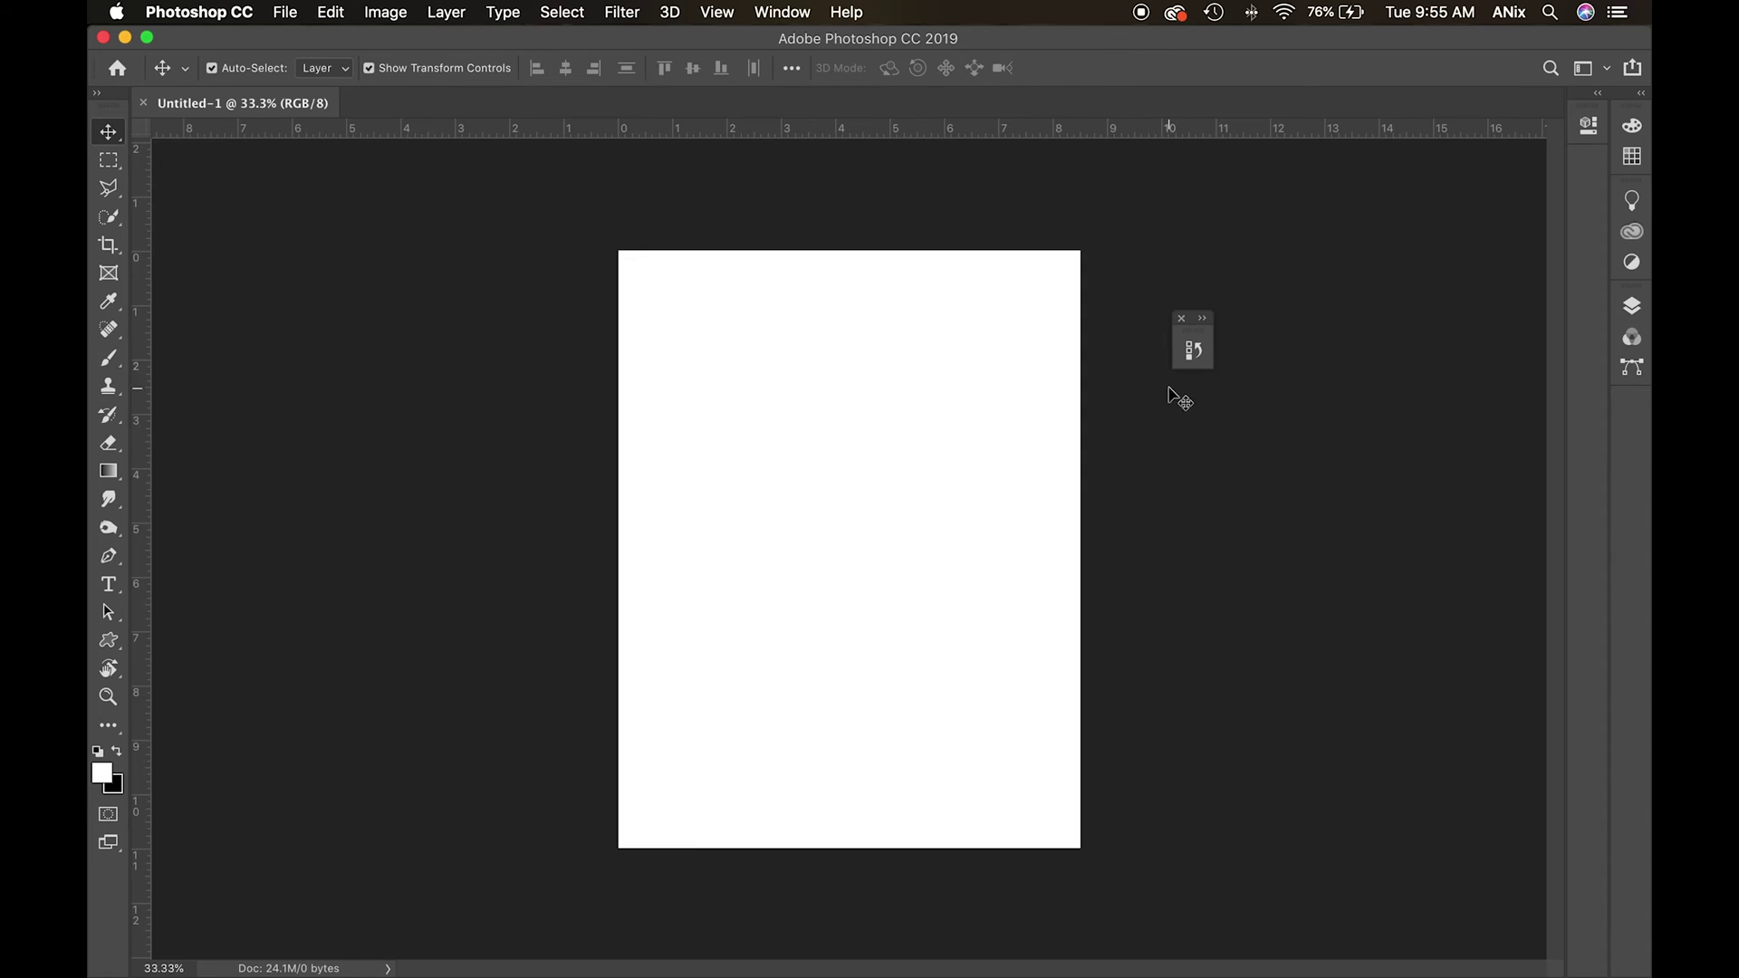
left_click(1201, 322)
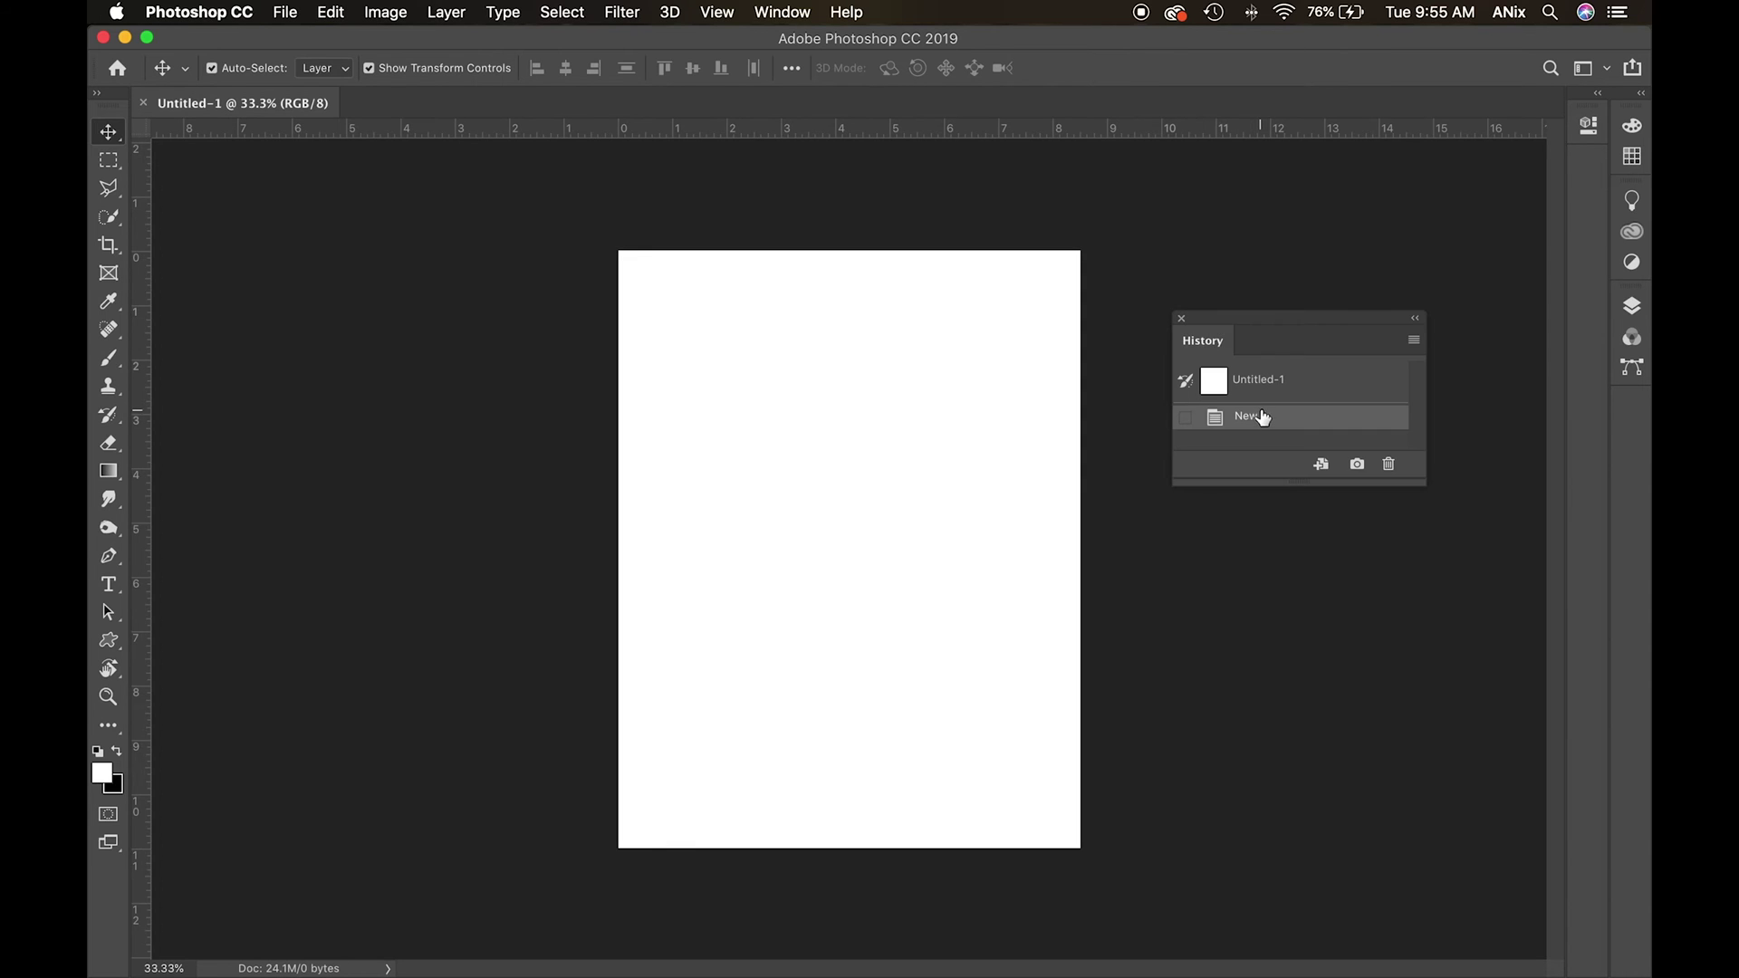
left_click_drag(1204, 340, 1632, 419)
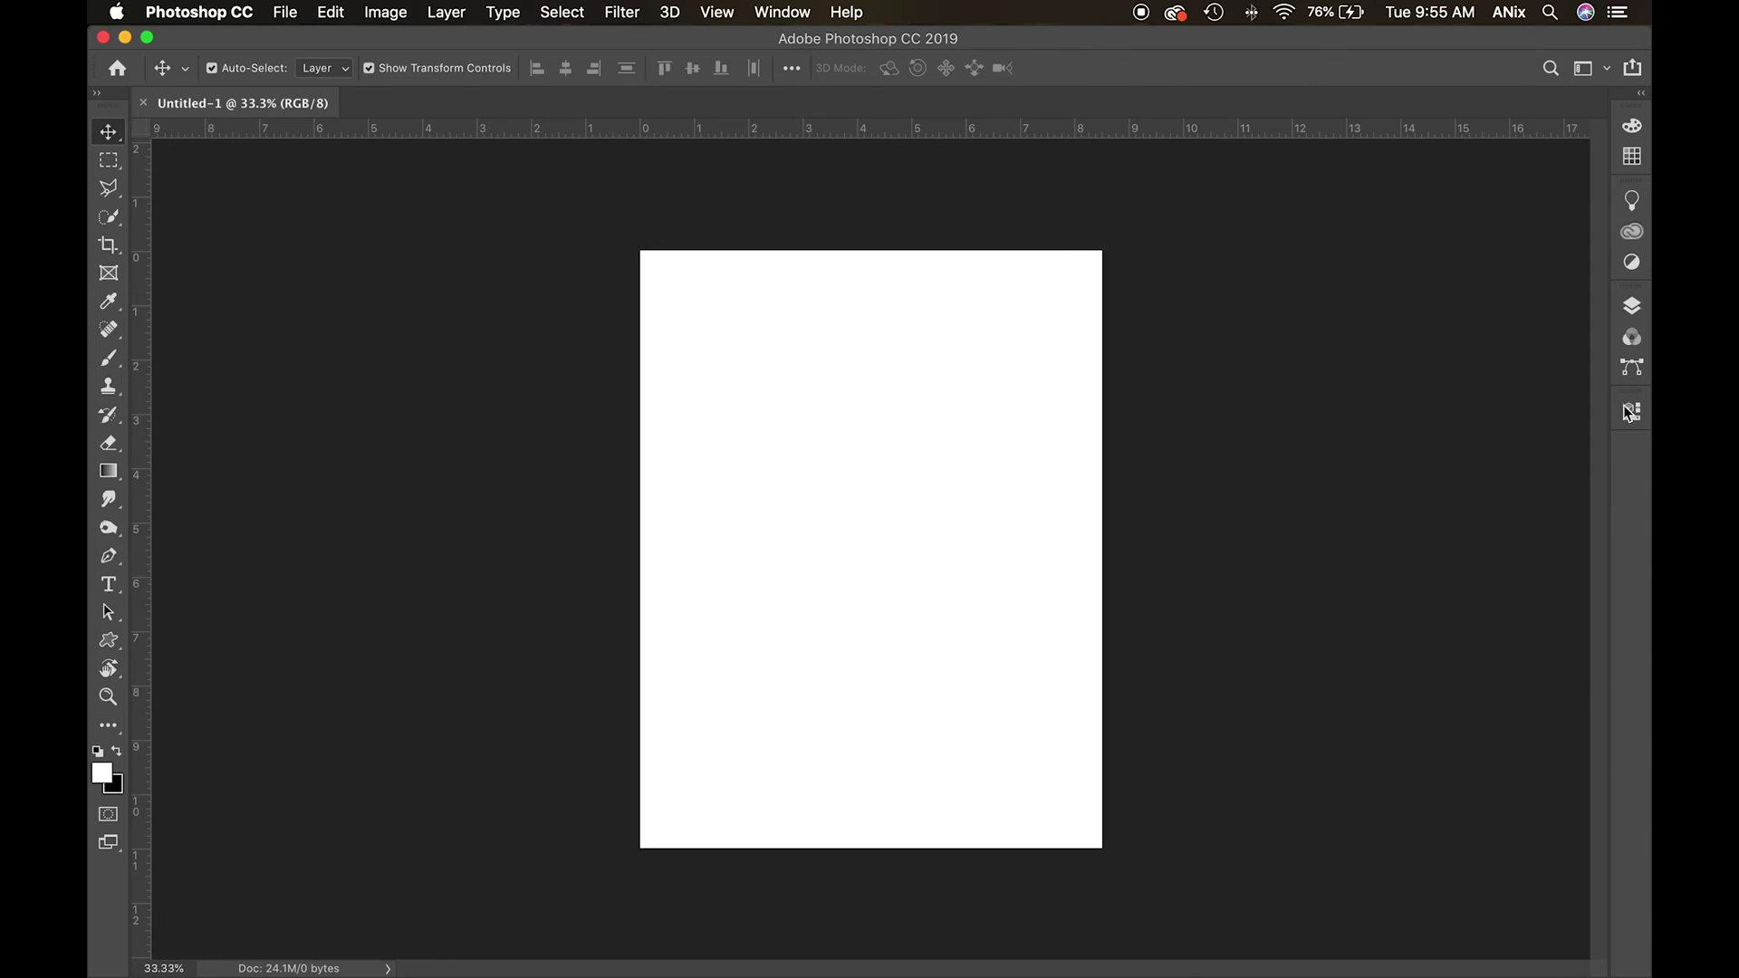
- Separate Layers from its group, dock it alone, and close the Channels/Paths group
left_click_drag(1634, 301, 1349, 318)
left_click(1346, 315)
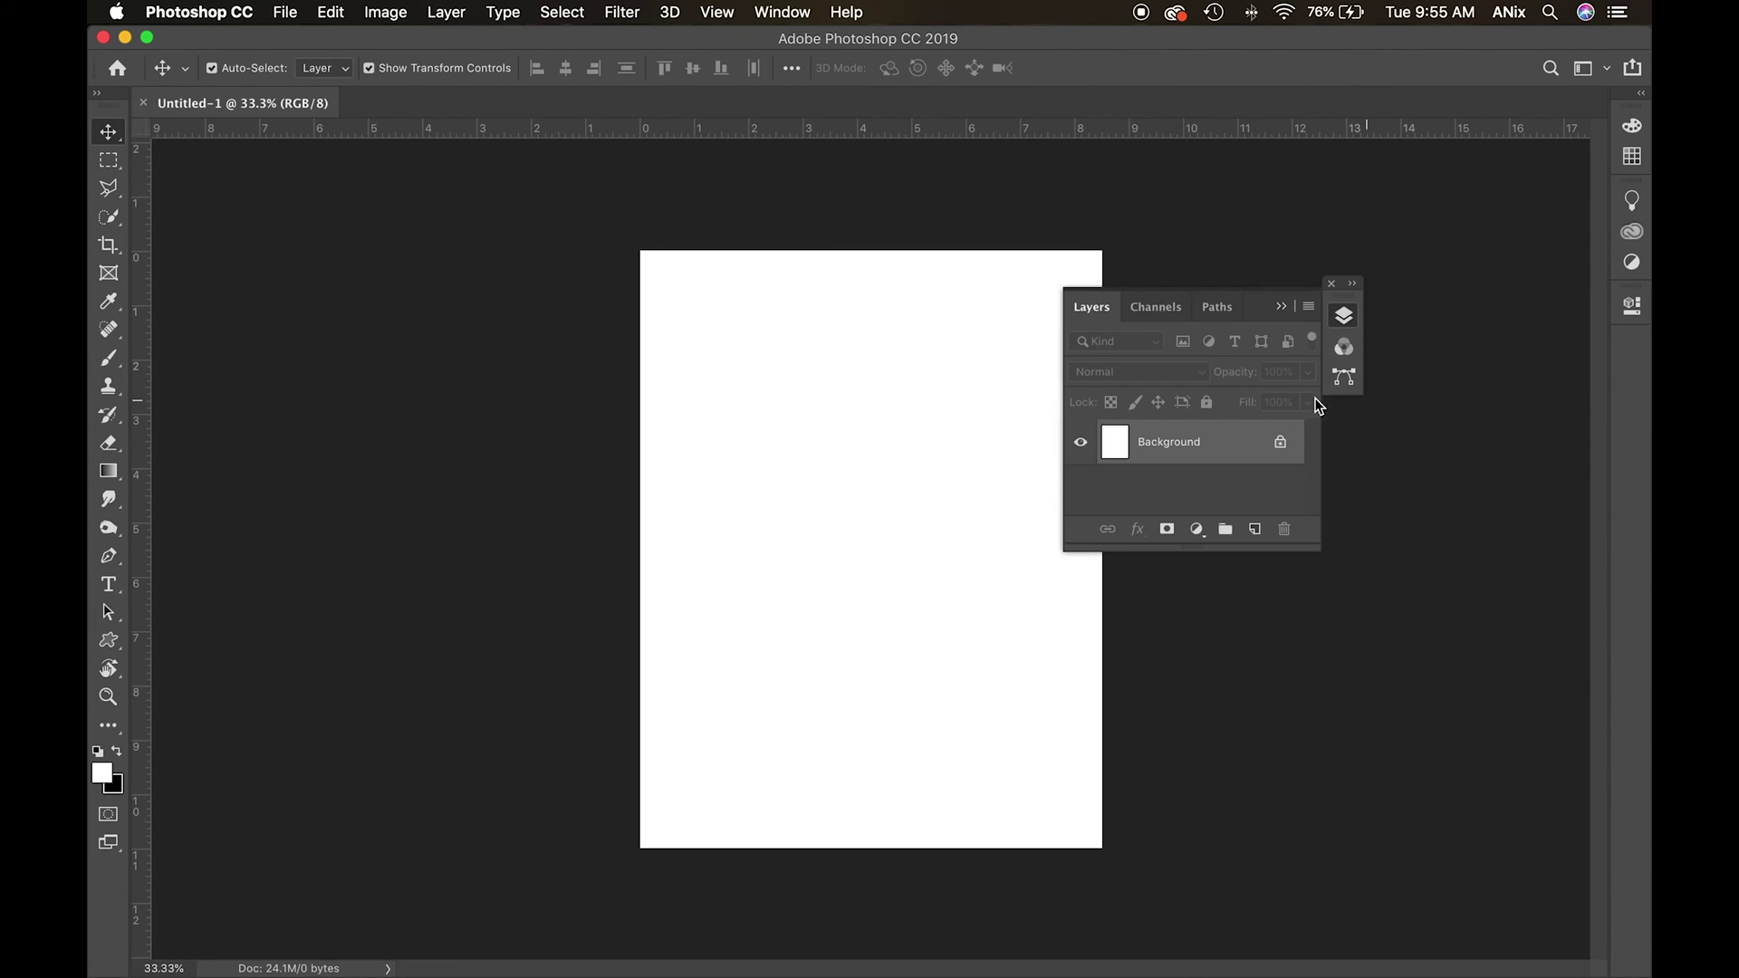
left_click(1157, 307)
left_click(1218, 307)
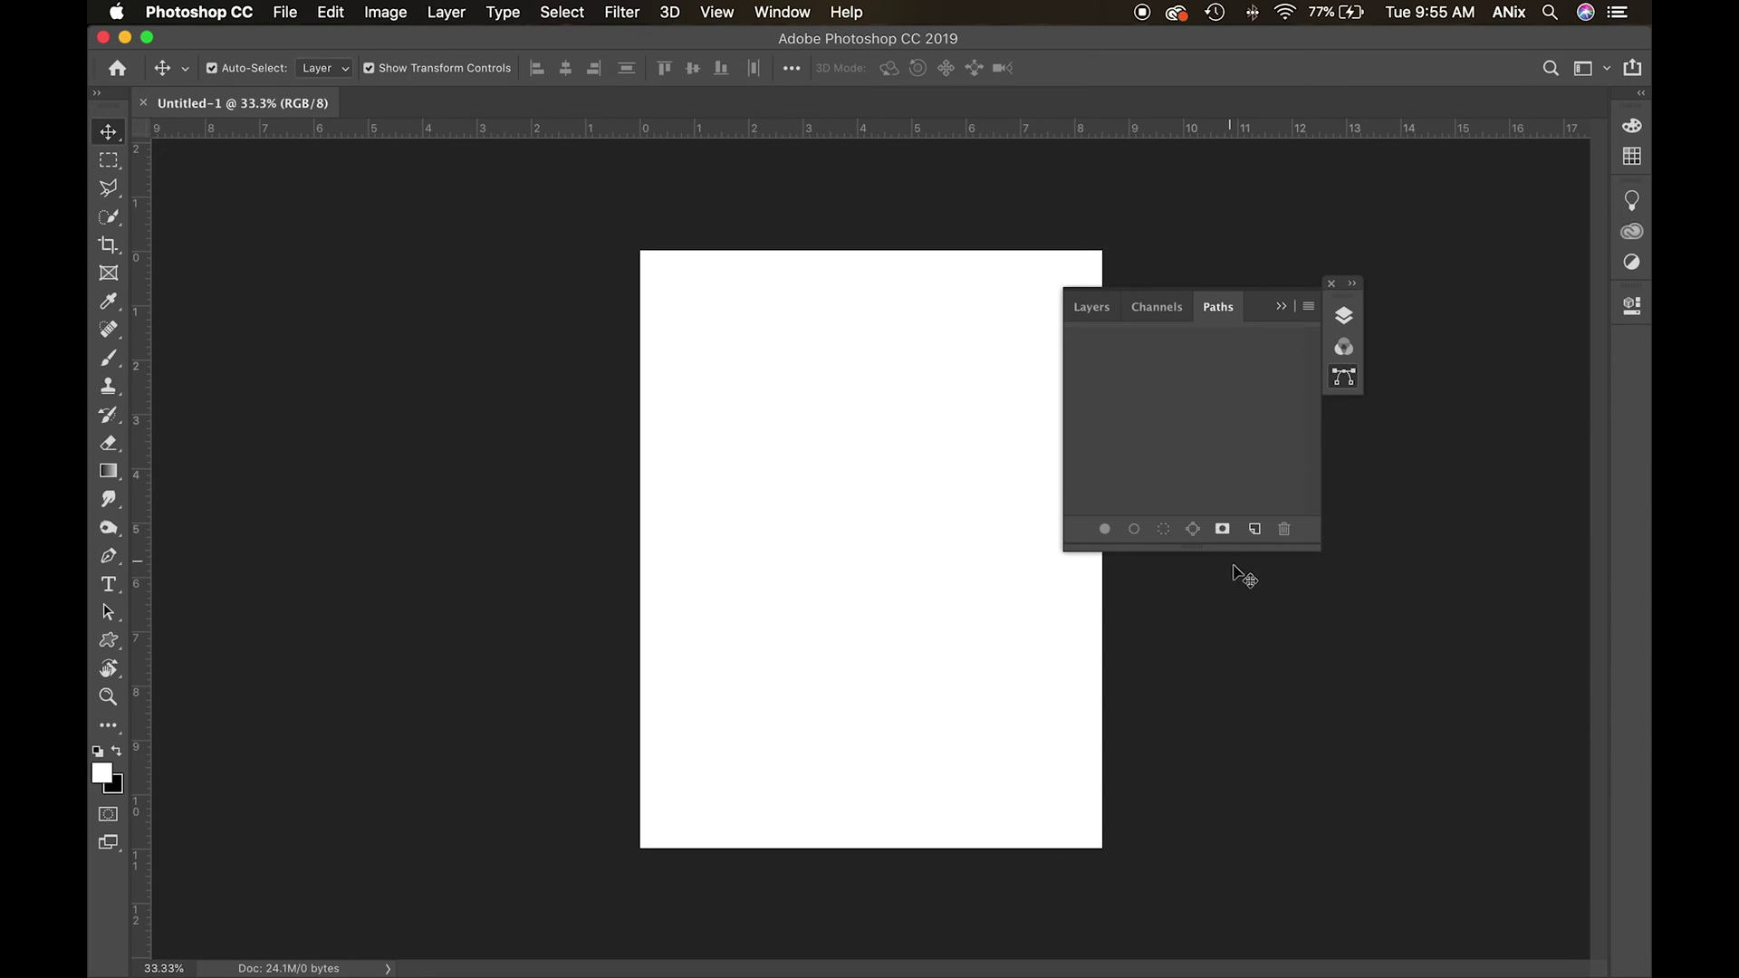
left_click(1092, 317)
left_click_drag(1090, 305, 1628, 352)
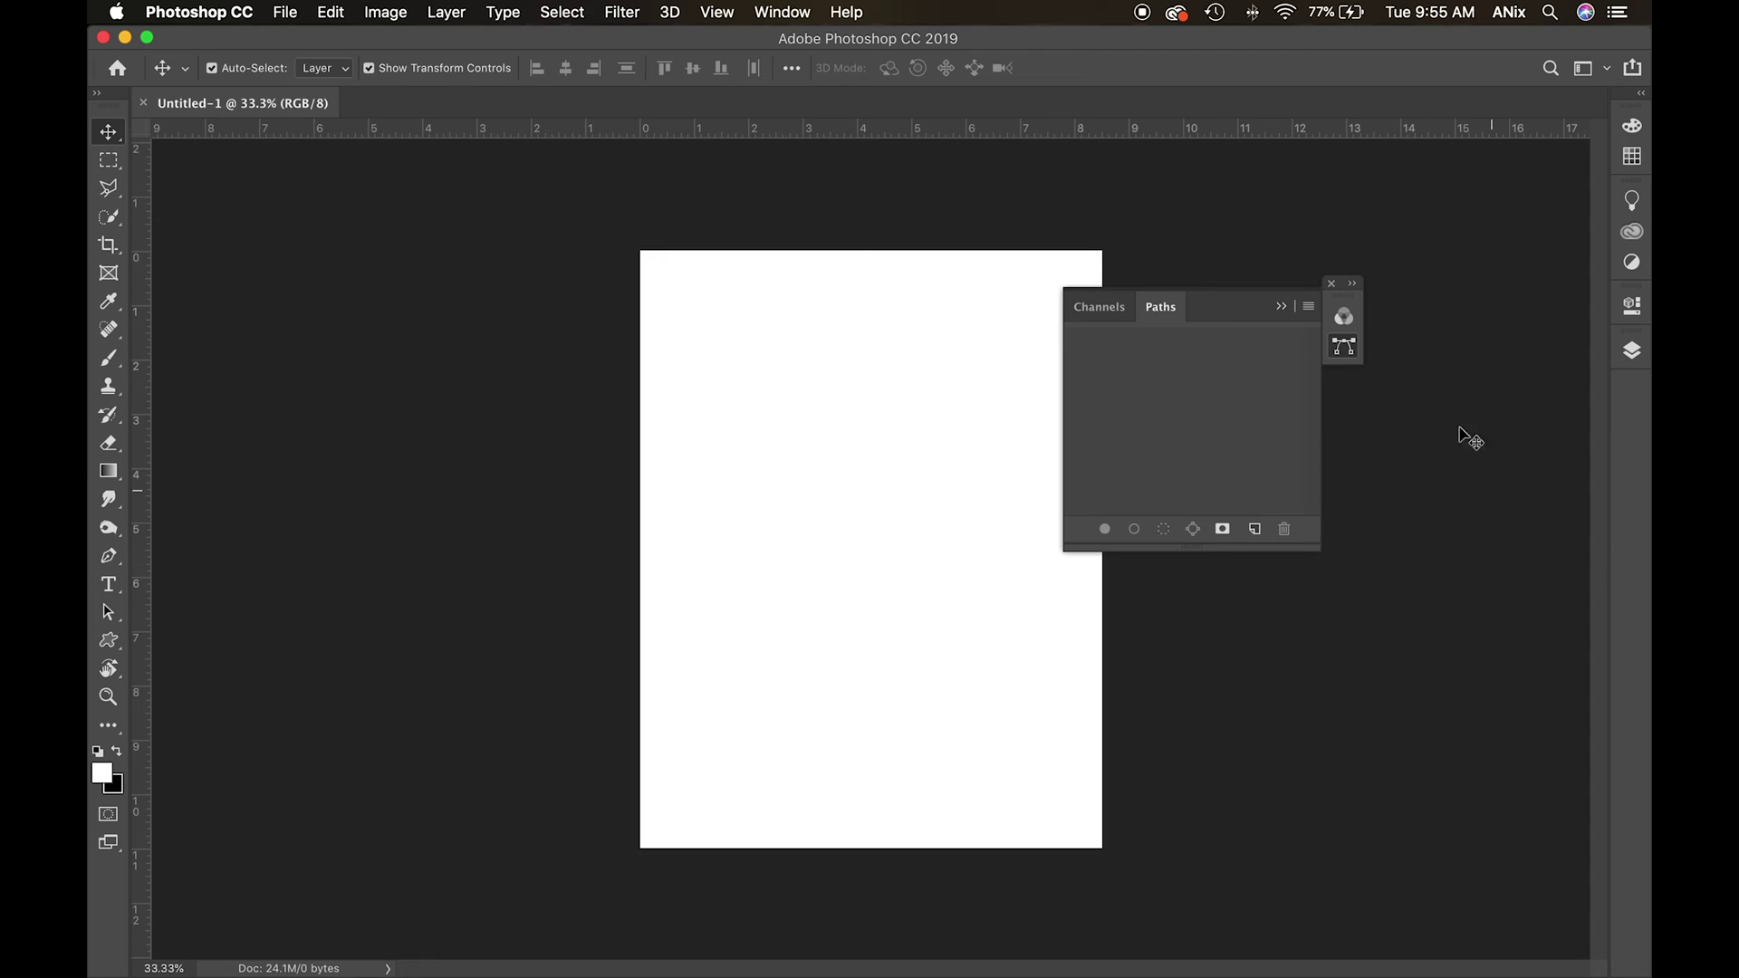
left_click(1331, 284)
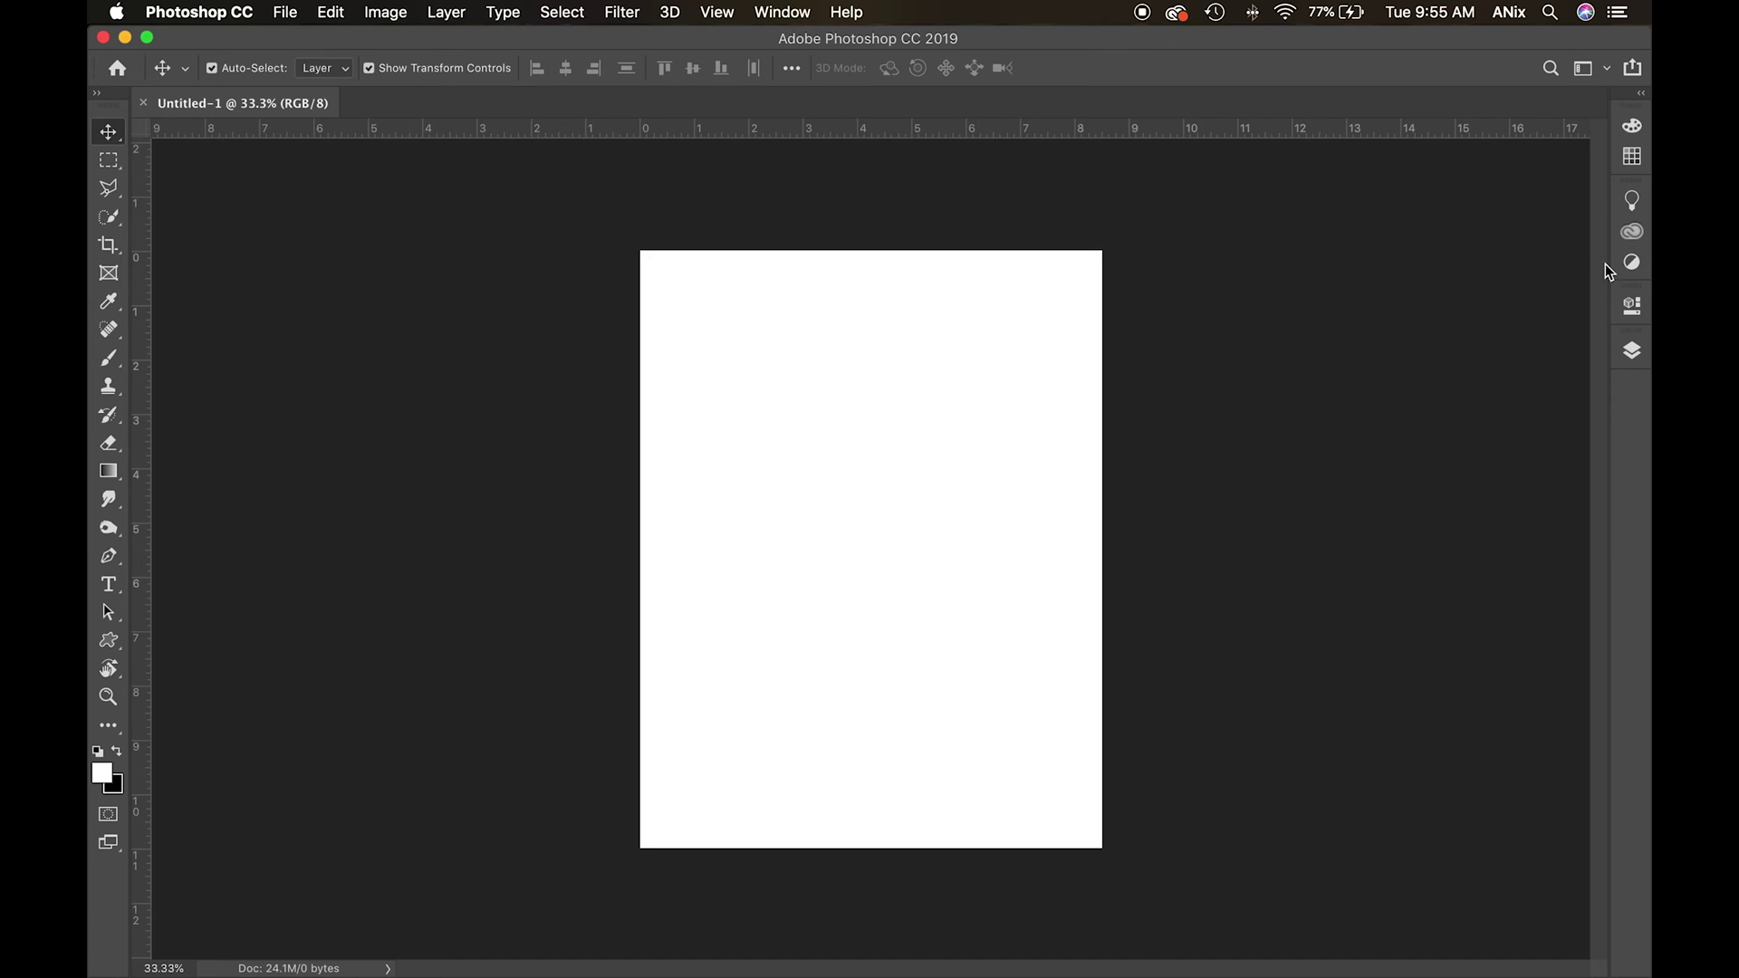
- Widen the dock and pull the Color and Learn panels out into floating columns
left_click_drag(1607, 260, 1071, 314)
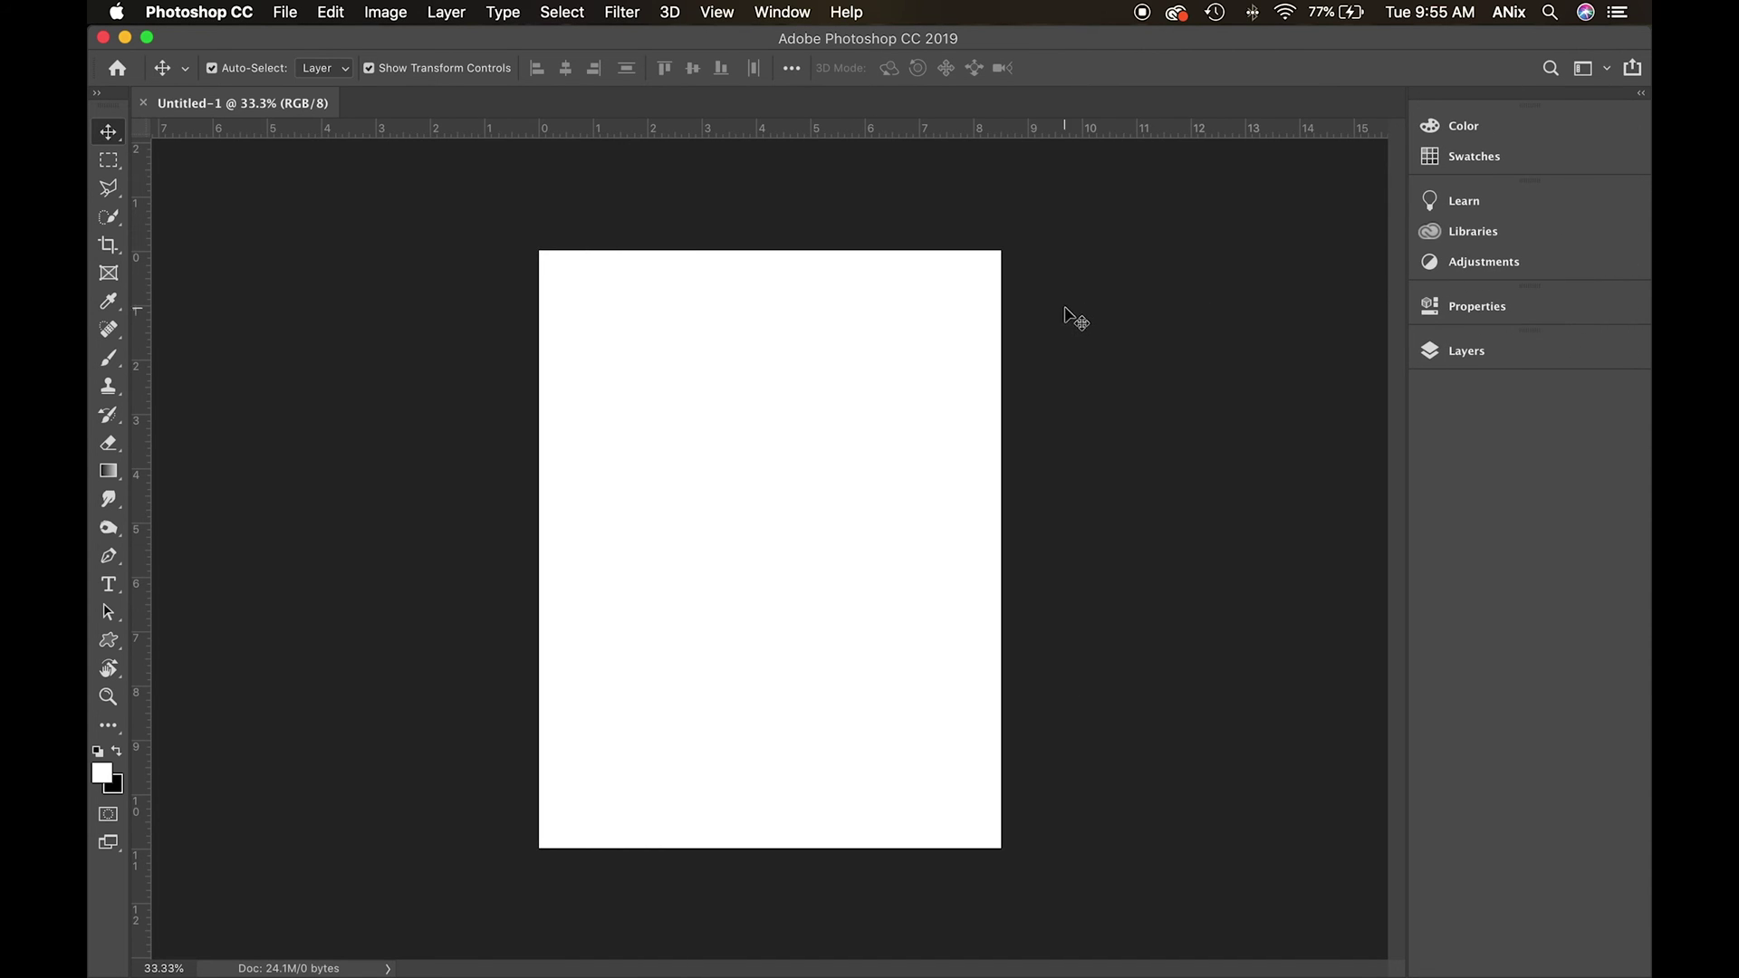
left_click(1451, 132)
left_click_drag(1184, 121, 1389, 351)
left_click_drag(1449, 171, 1138, 349)
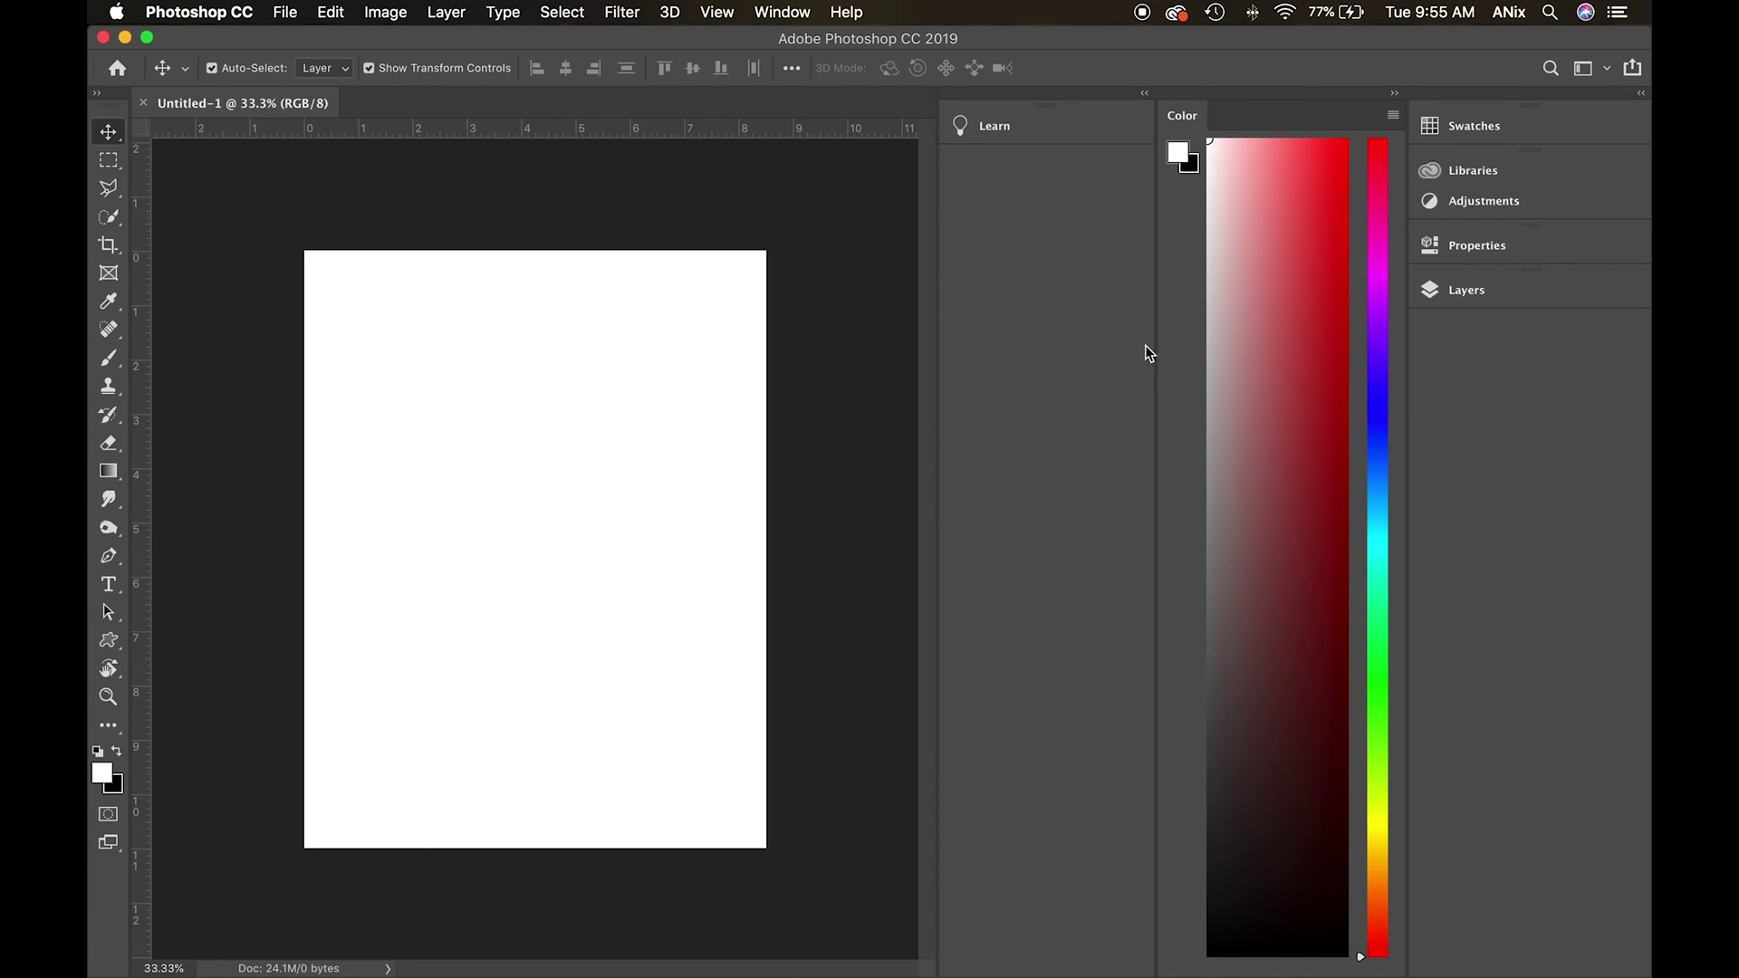
left_click(1146, 95)
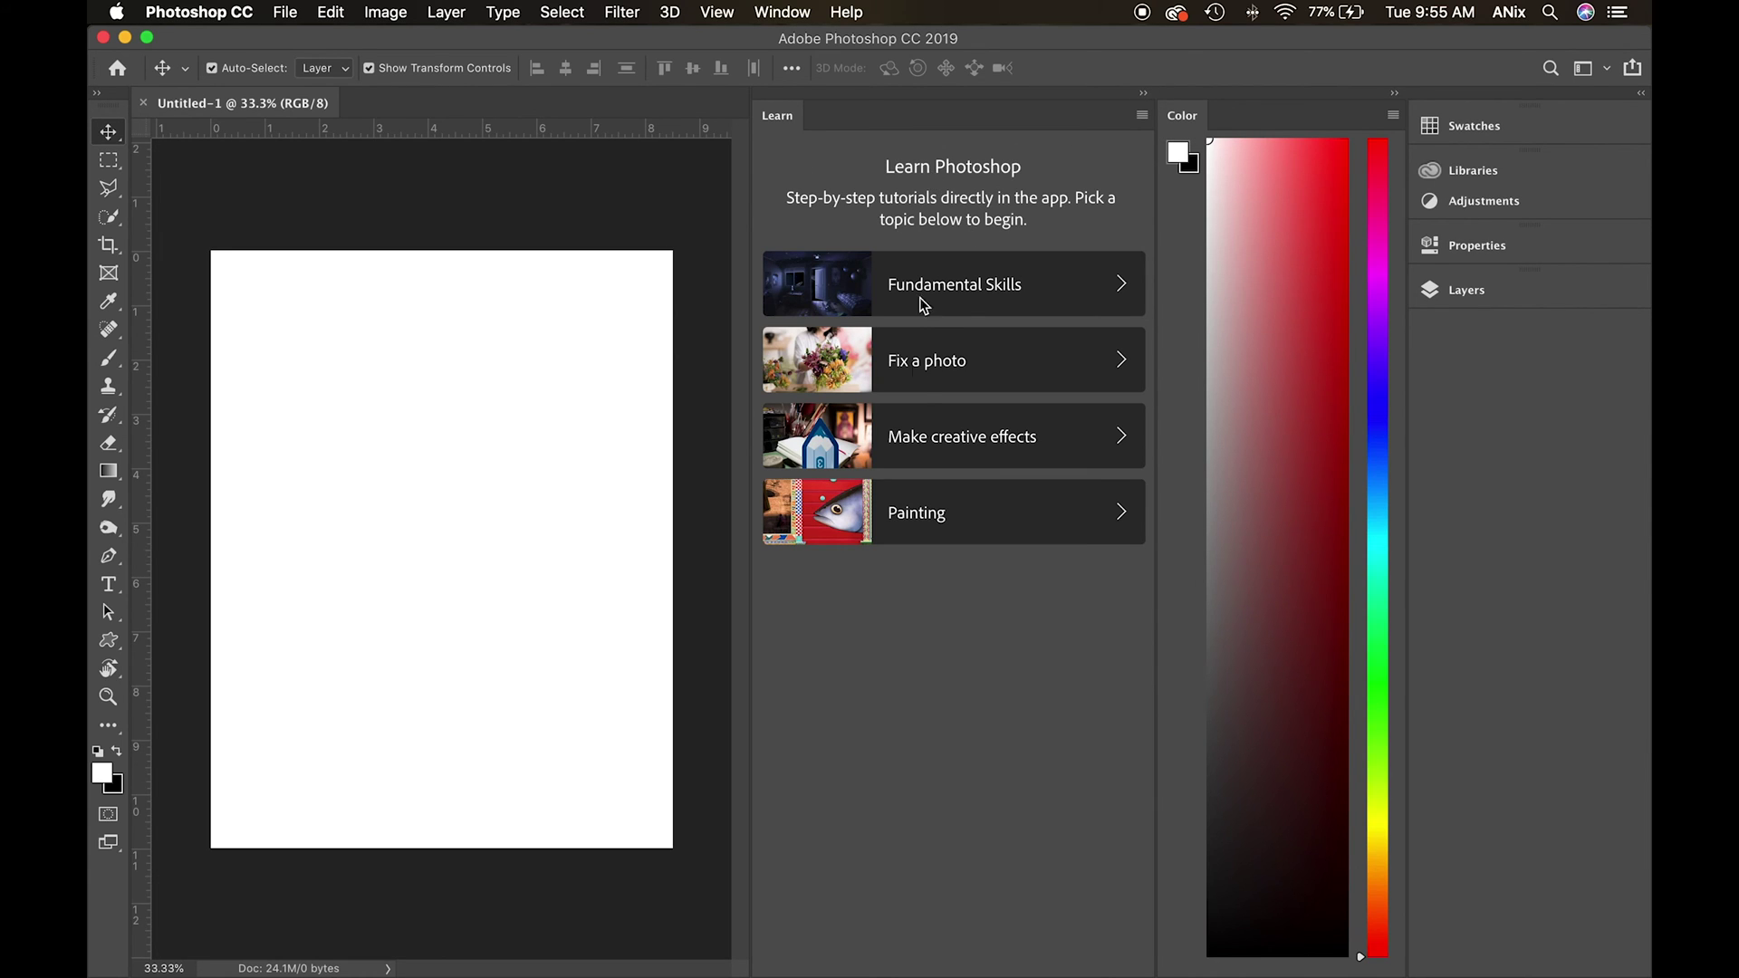
left_click(1012, 288)
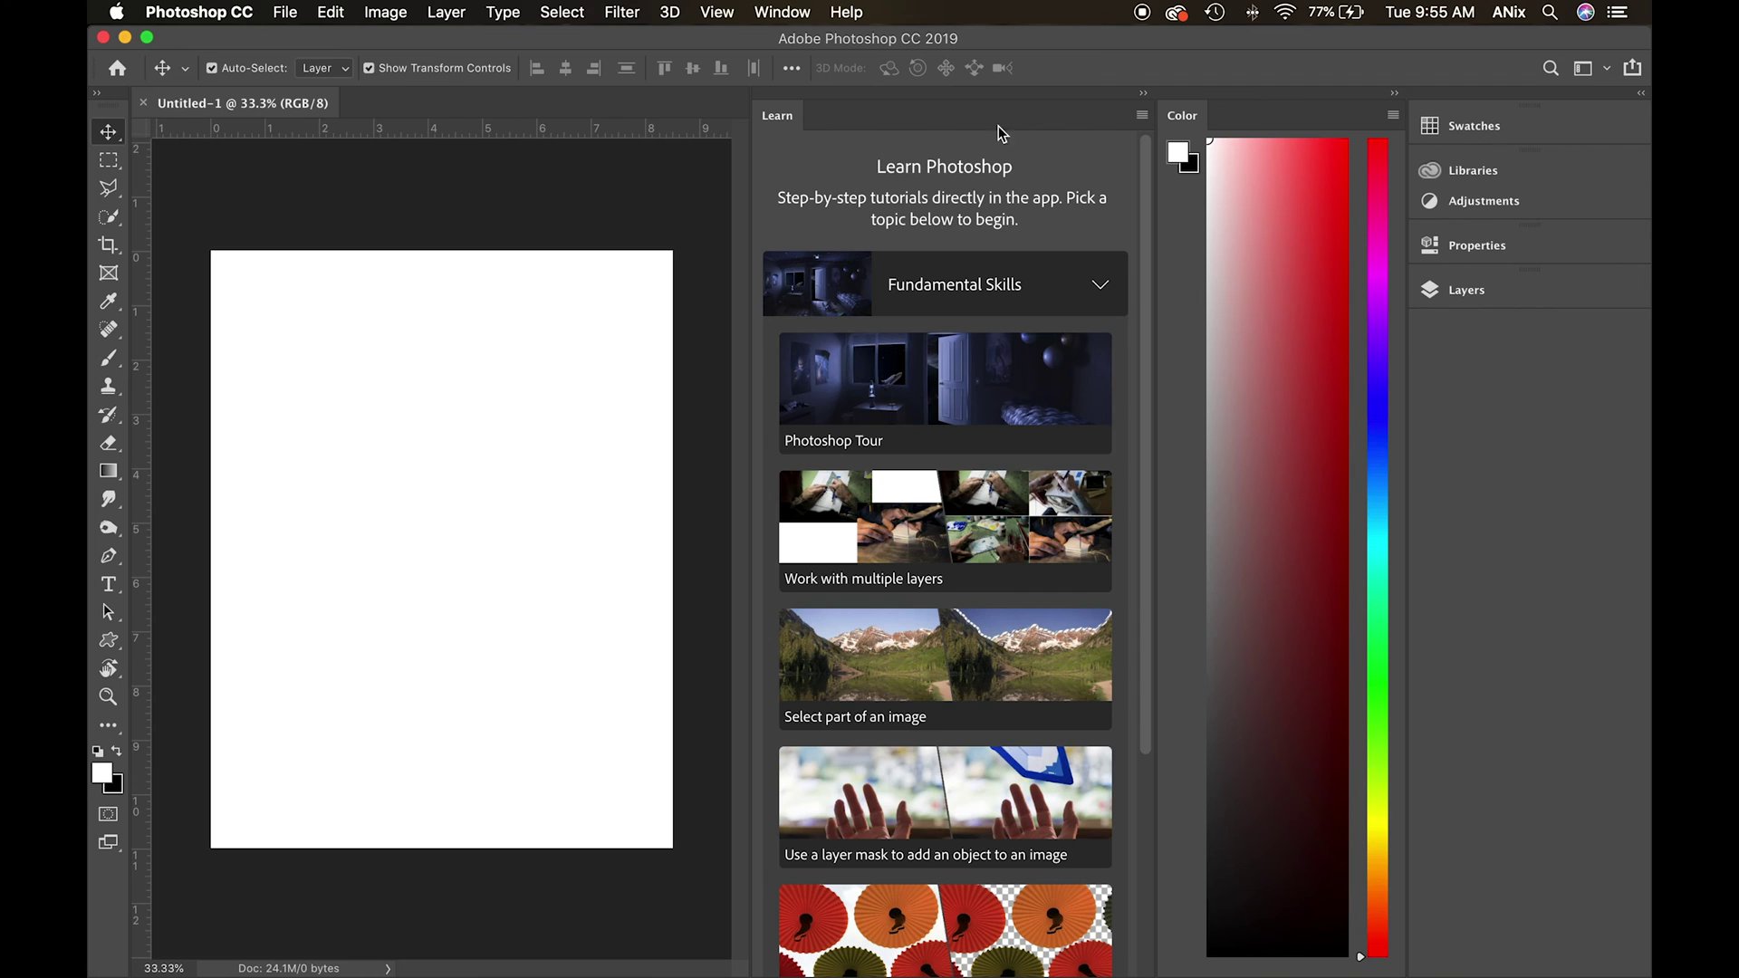
left_click(1142, 95)
left_click(1396, 96)
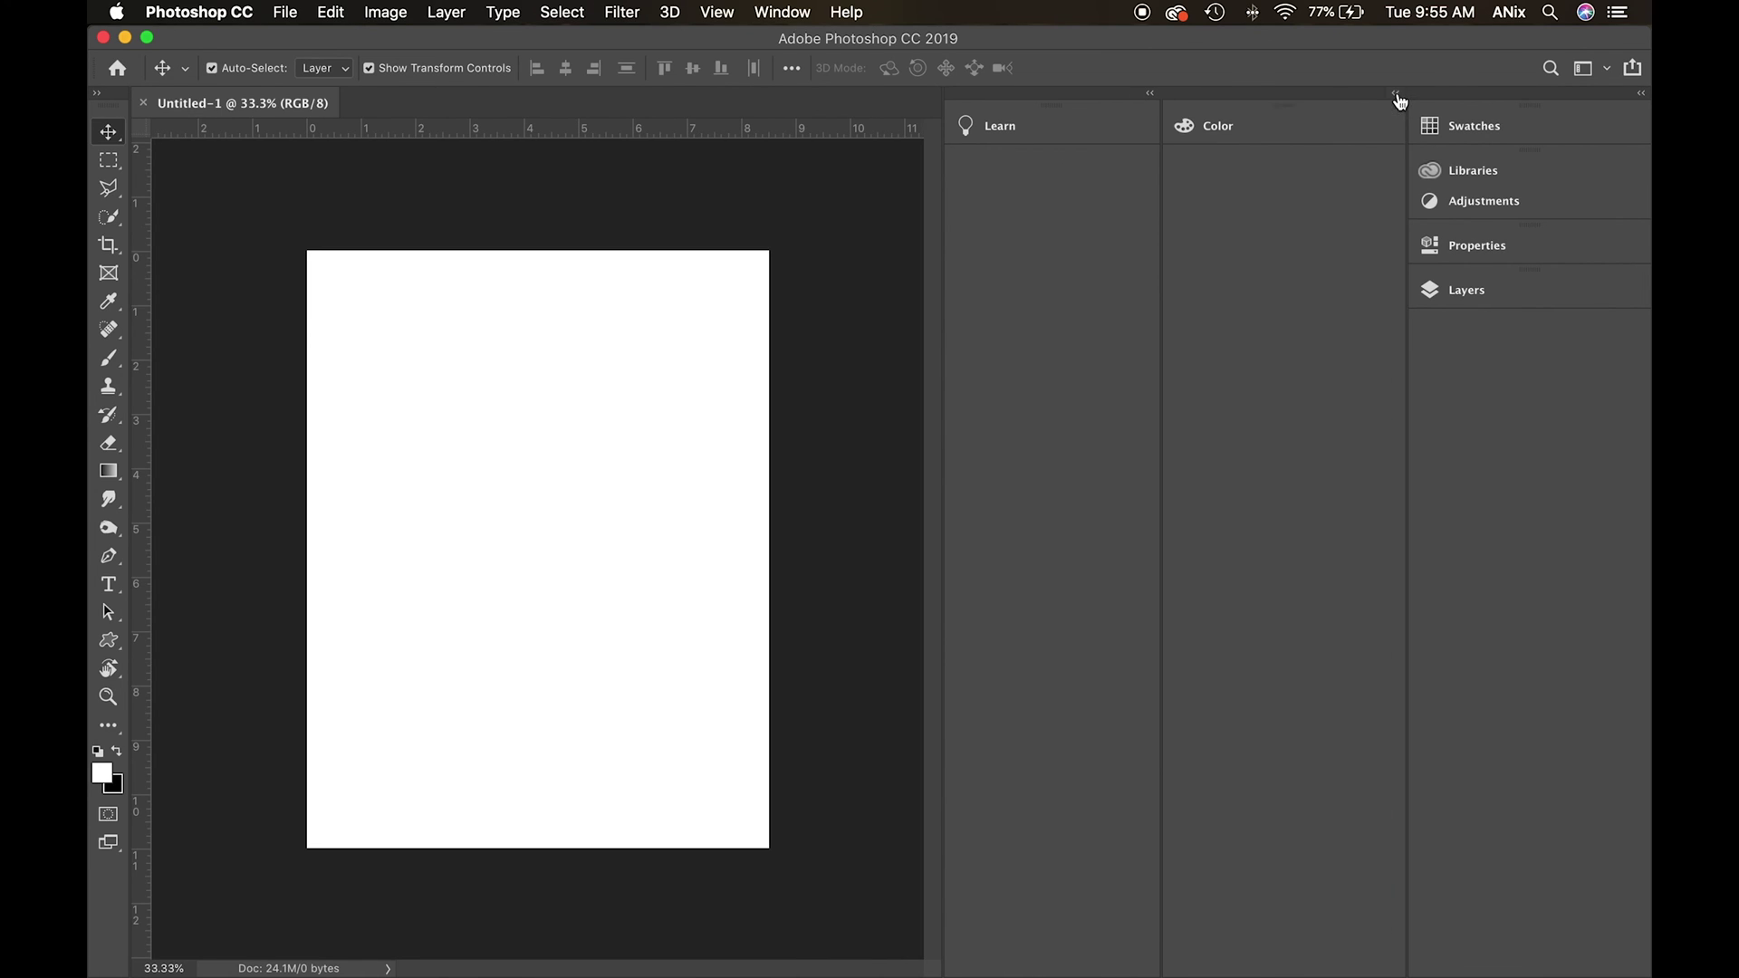
- Dock Learn then Color below Layers and collapse the dock to icons
left_click_drag(1082, 127, 1541, 348)
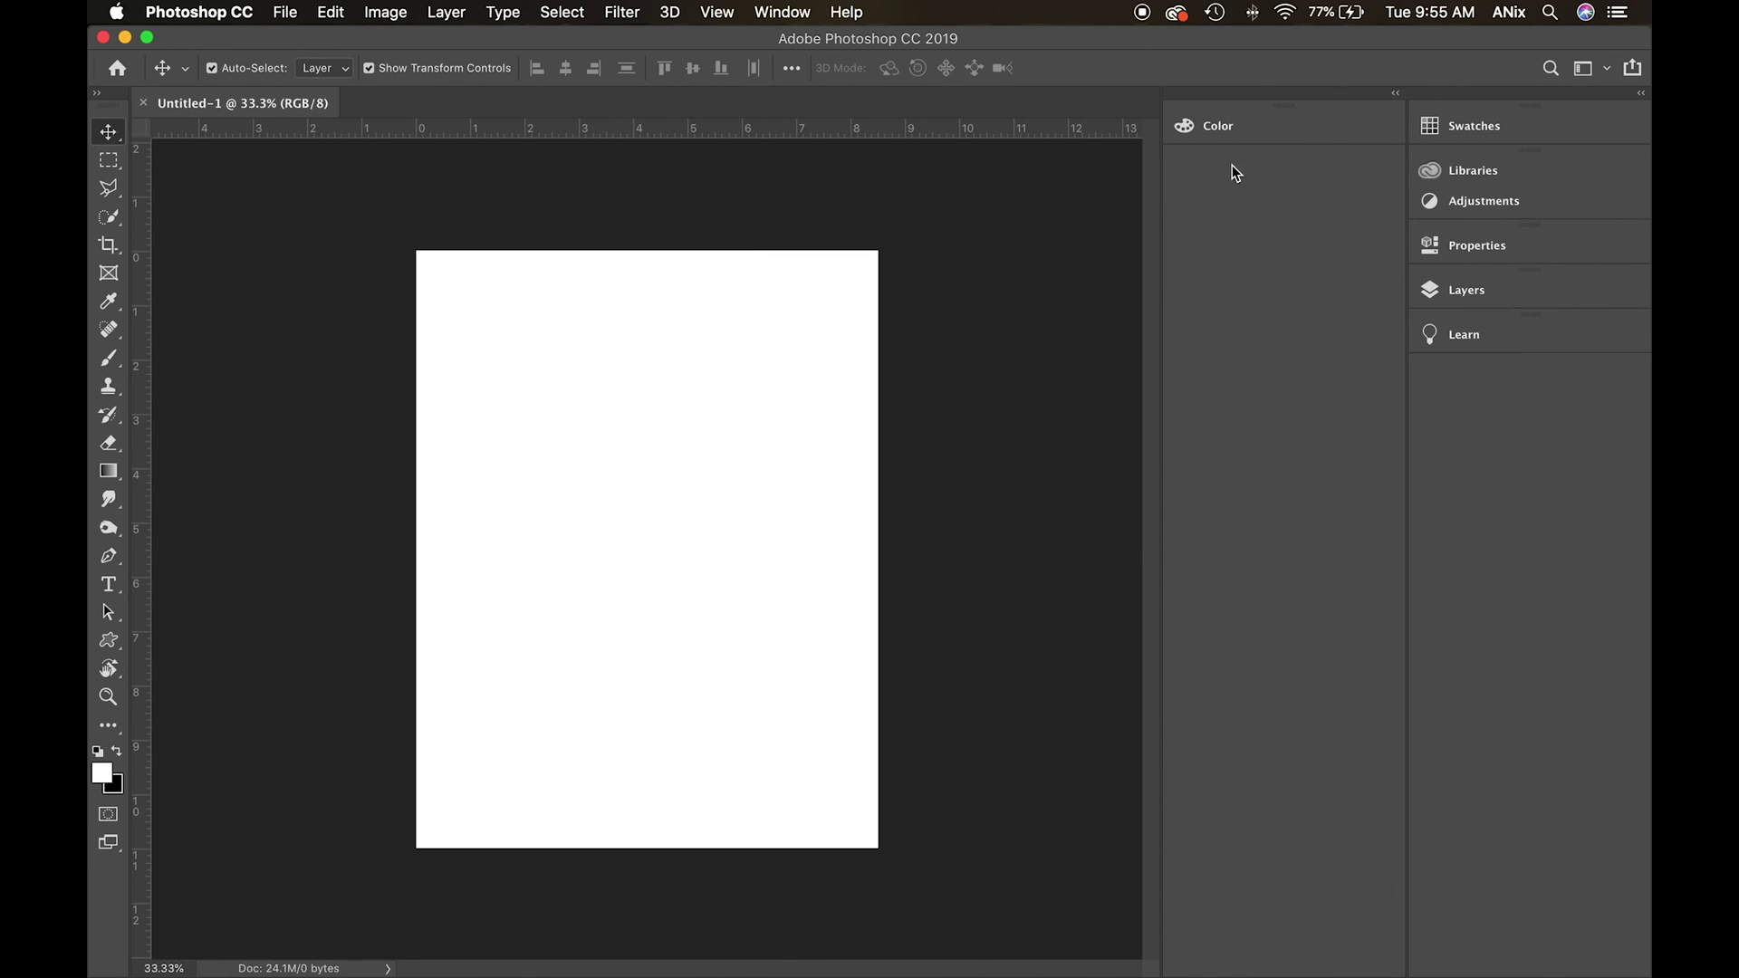
left_click_drag(1209, 123, 1467, 407)
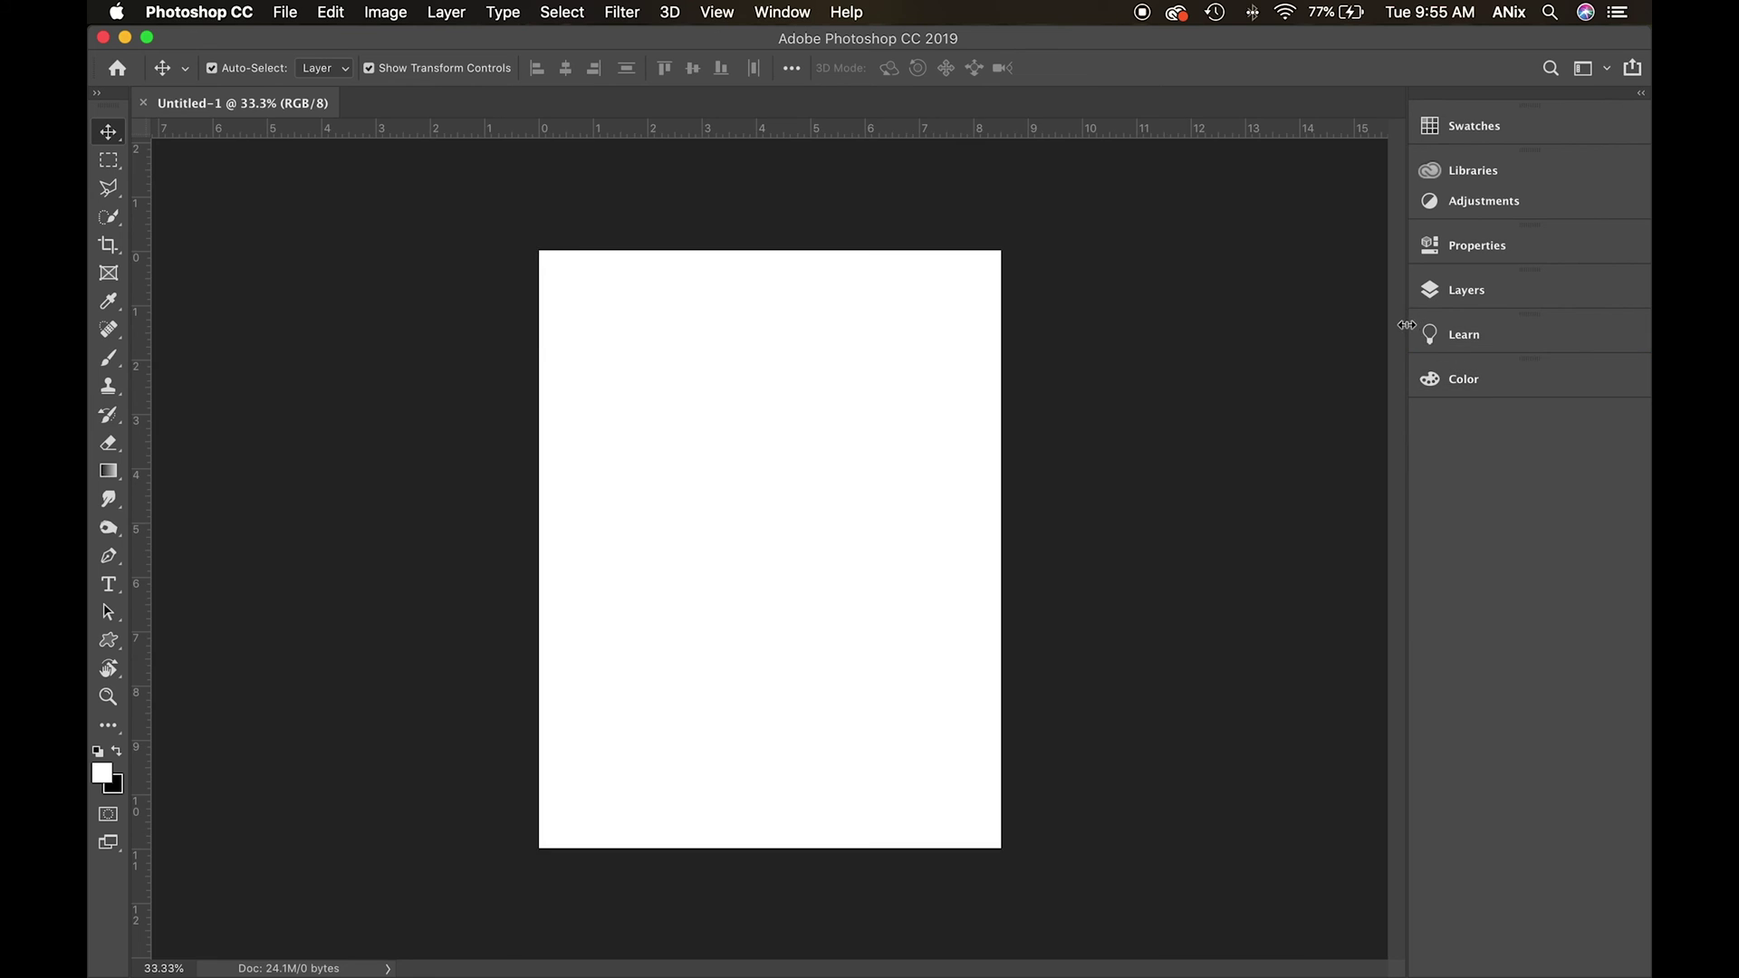
left_click_drag(1449, 320, 1607, 308)
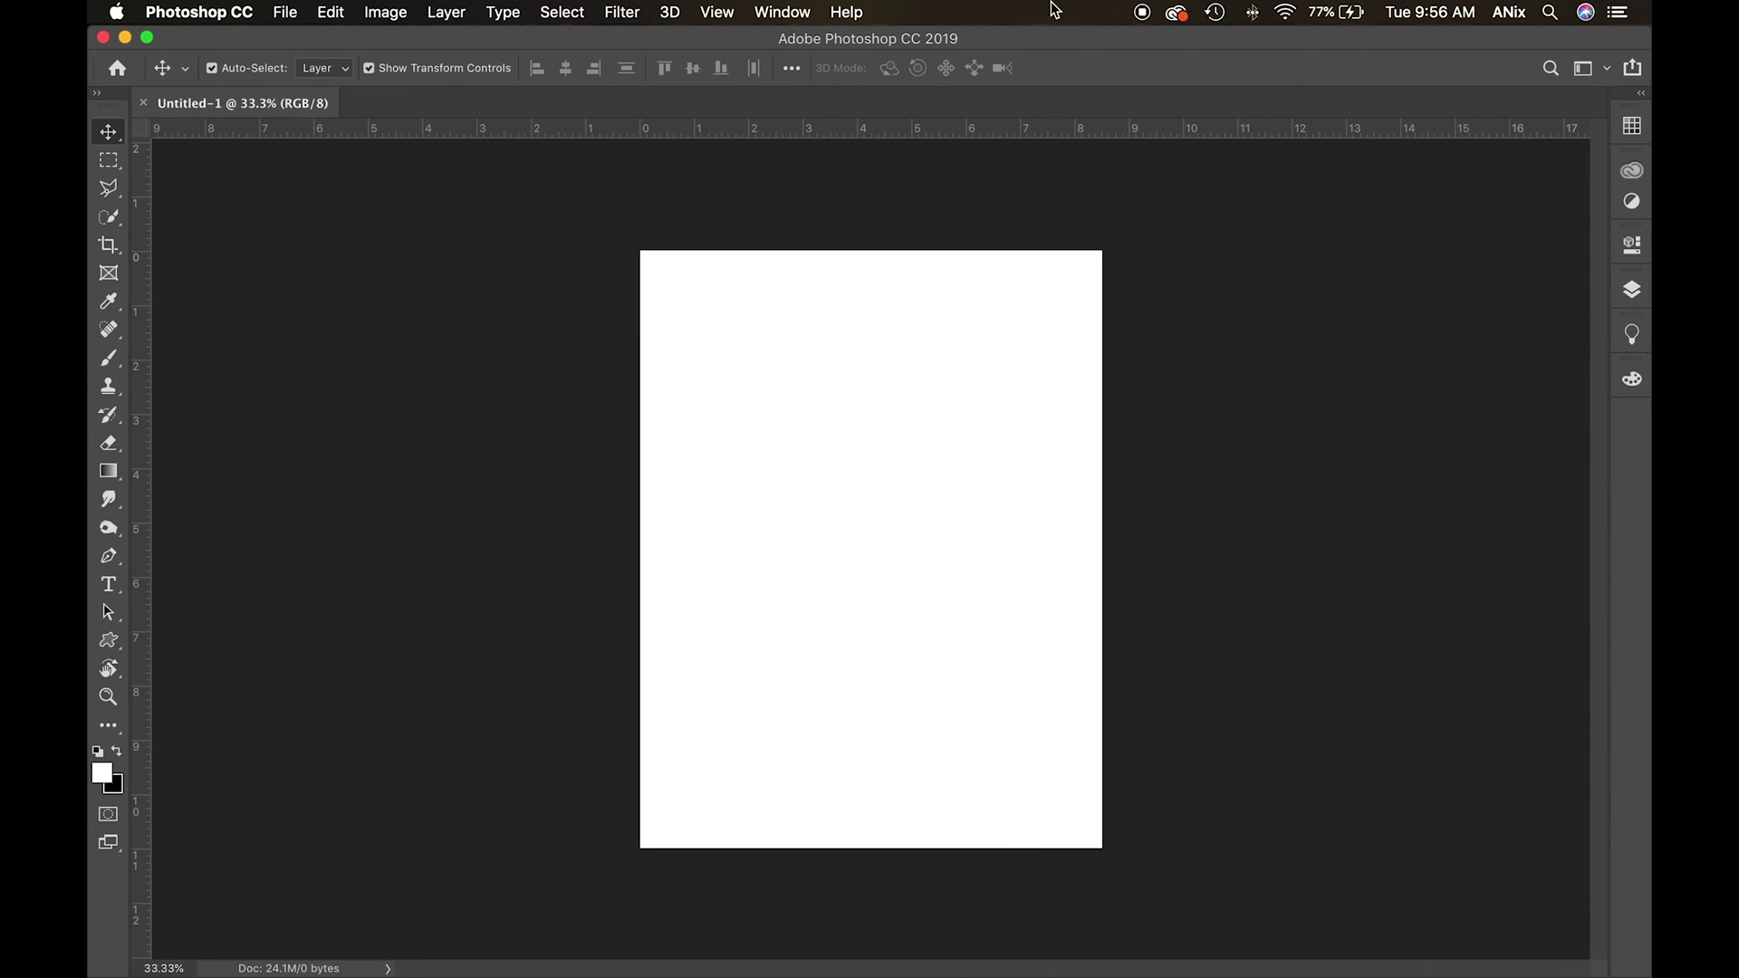
- Open the Navigator and History panels from the Window menu
left_click(782, 12)
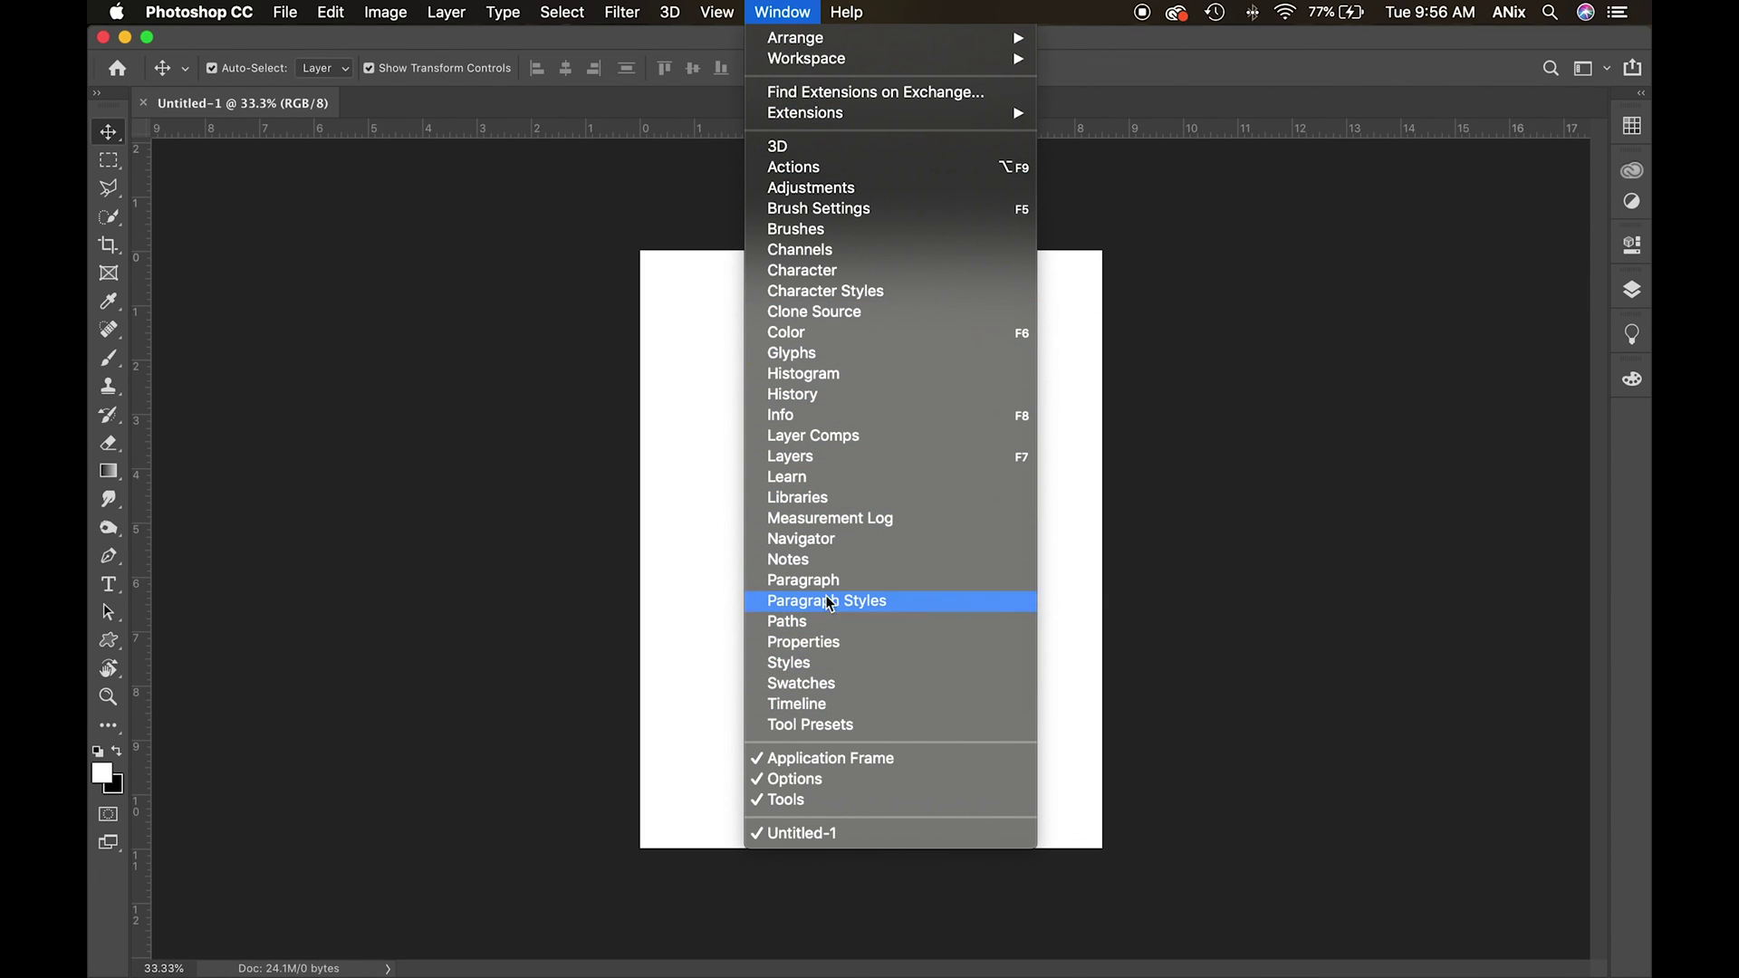
left_click(802, 538)
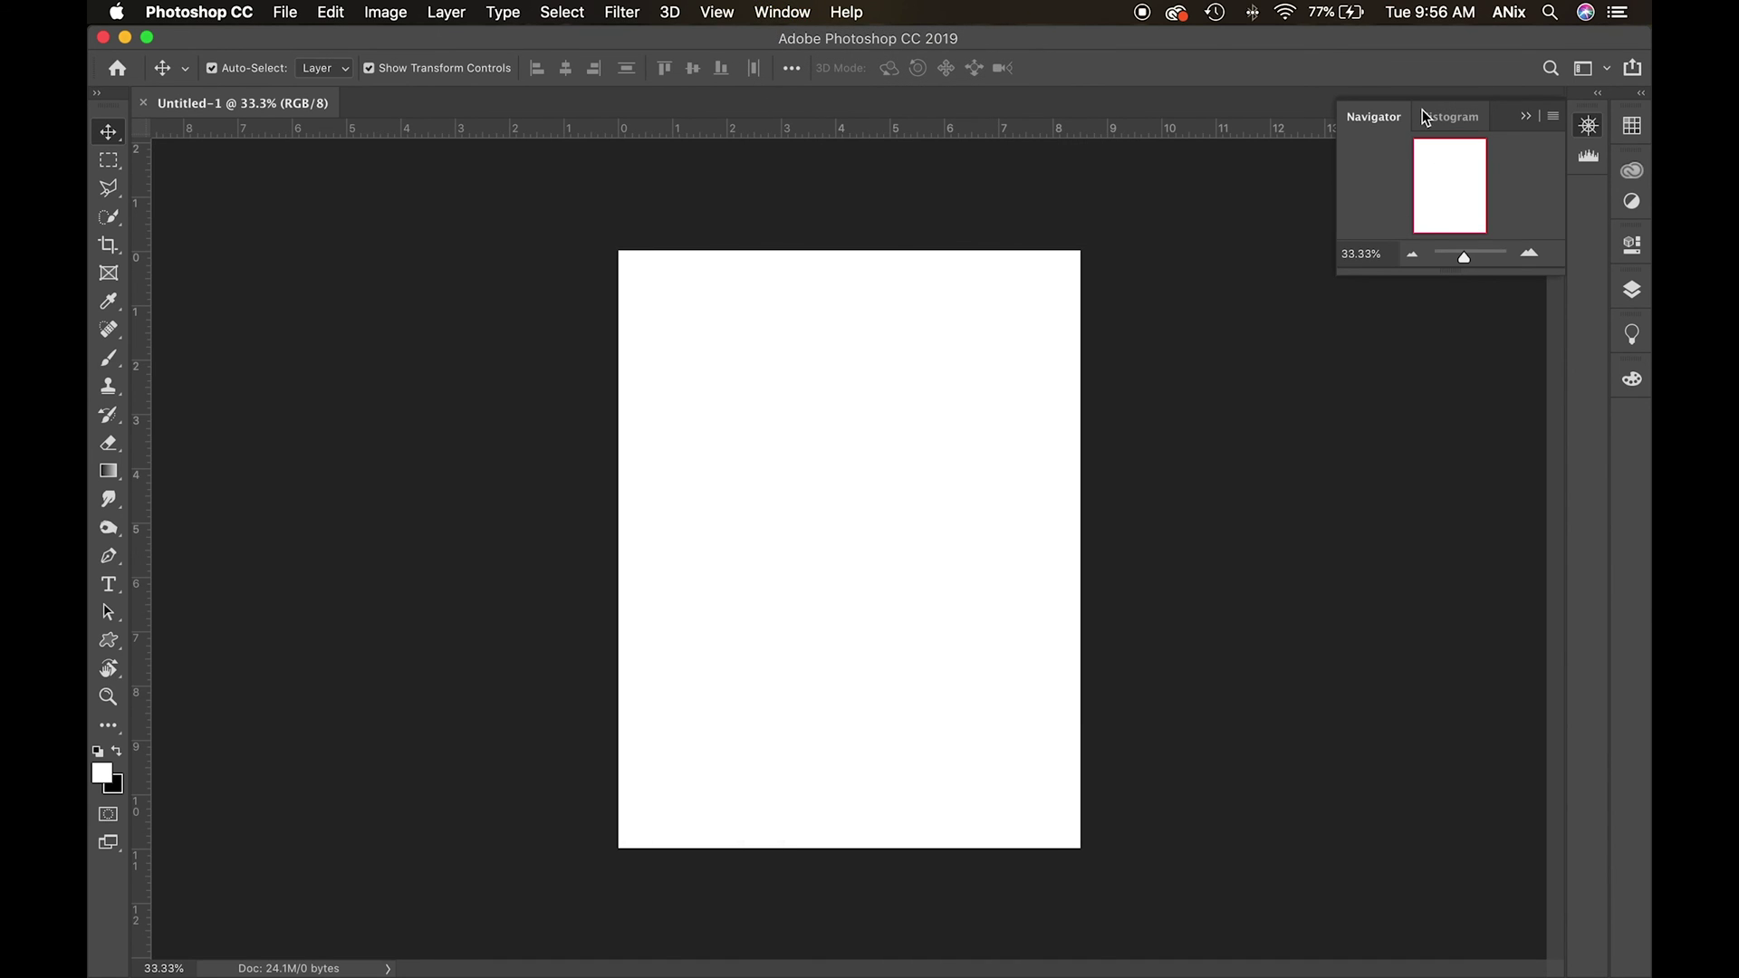
left_click(765, 14)
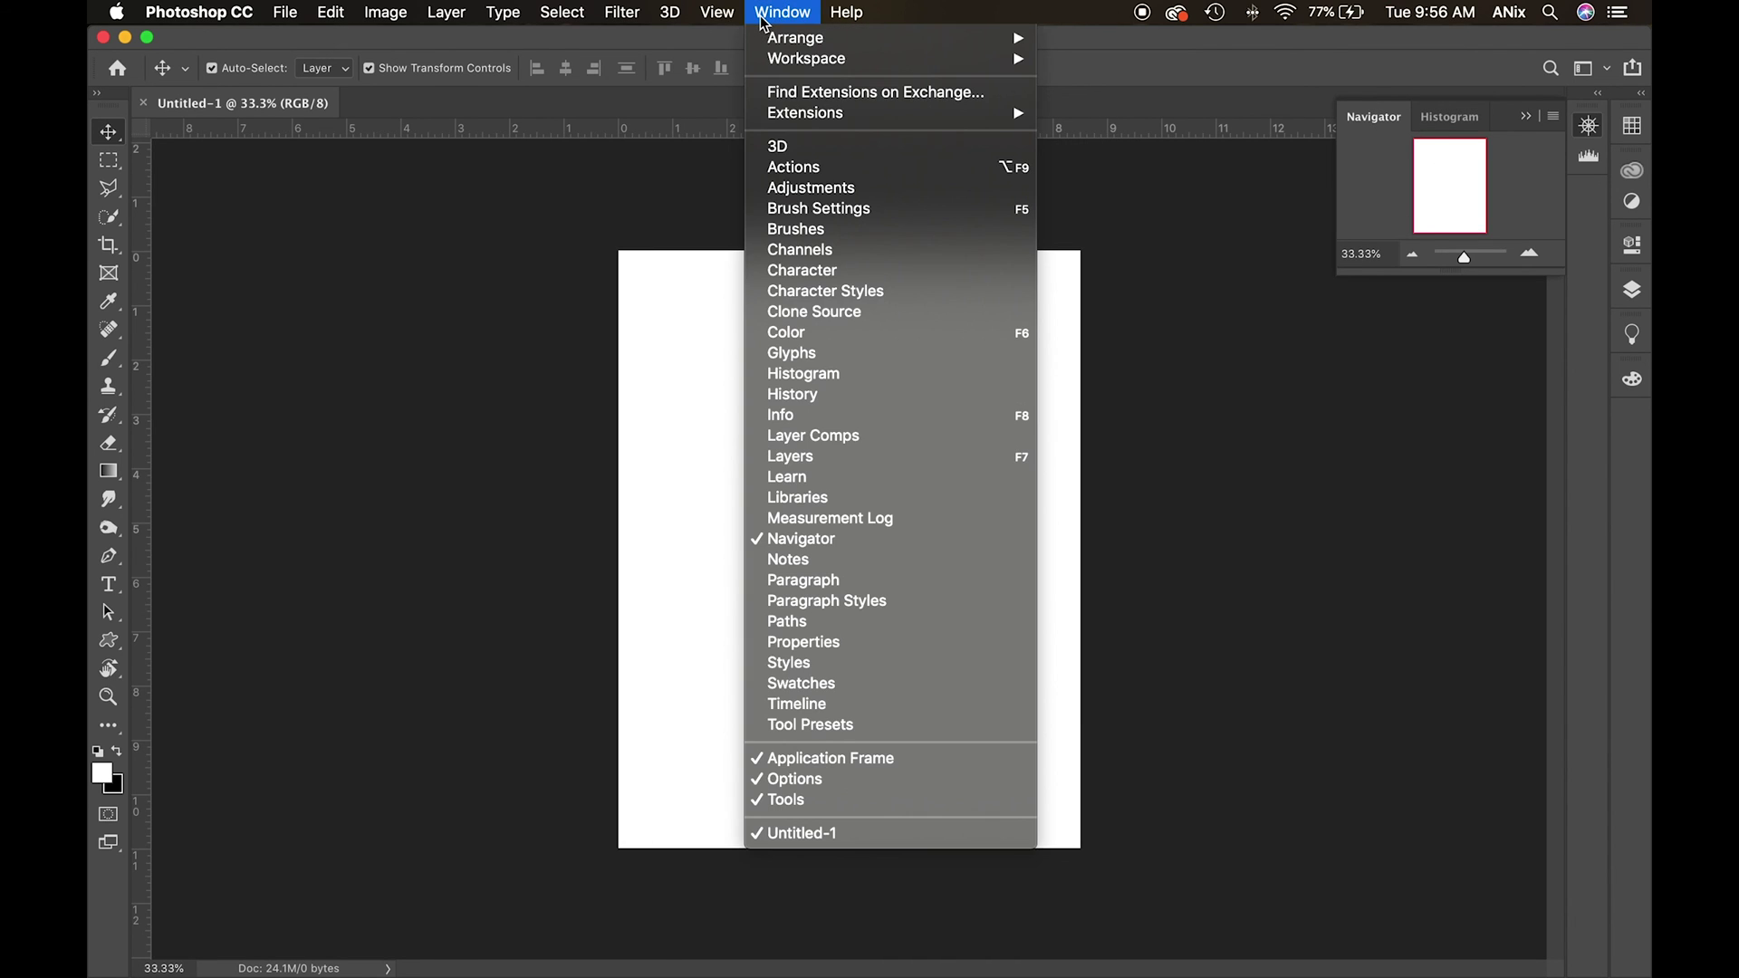
left_click(792, 395)
- Move the History panel lower and lengthen both the History and Navigator panels
left_click_drag(1277, 323, 1304, 390)
left_click_drag(1428, 565, 1429, 922)
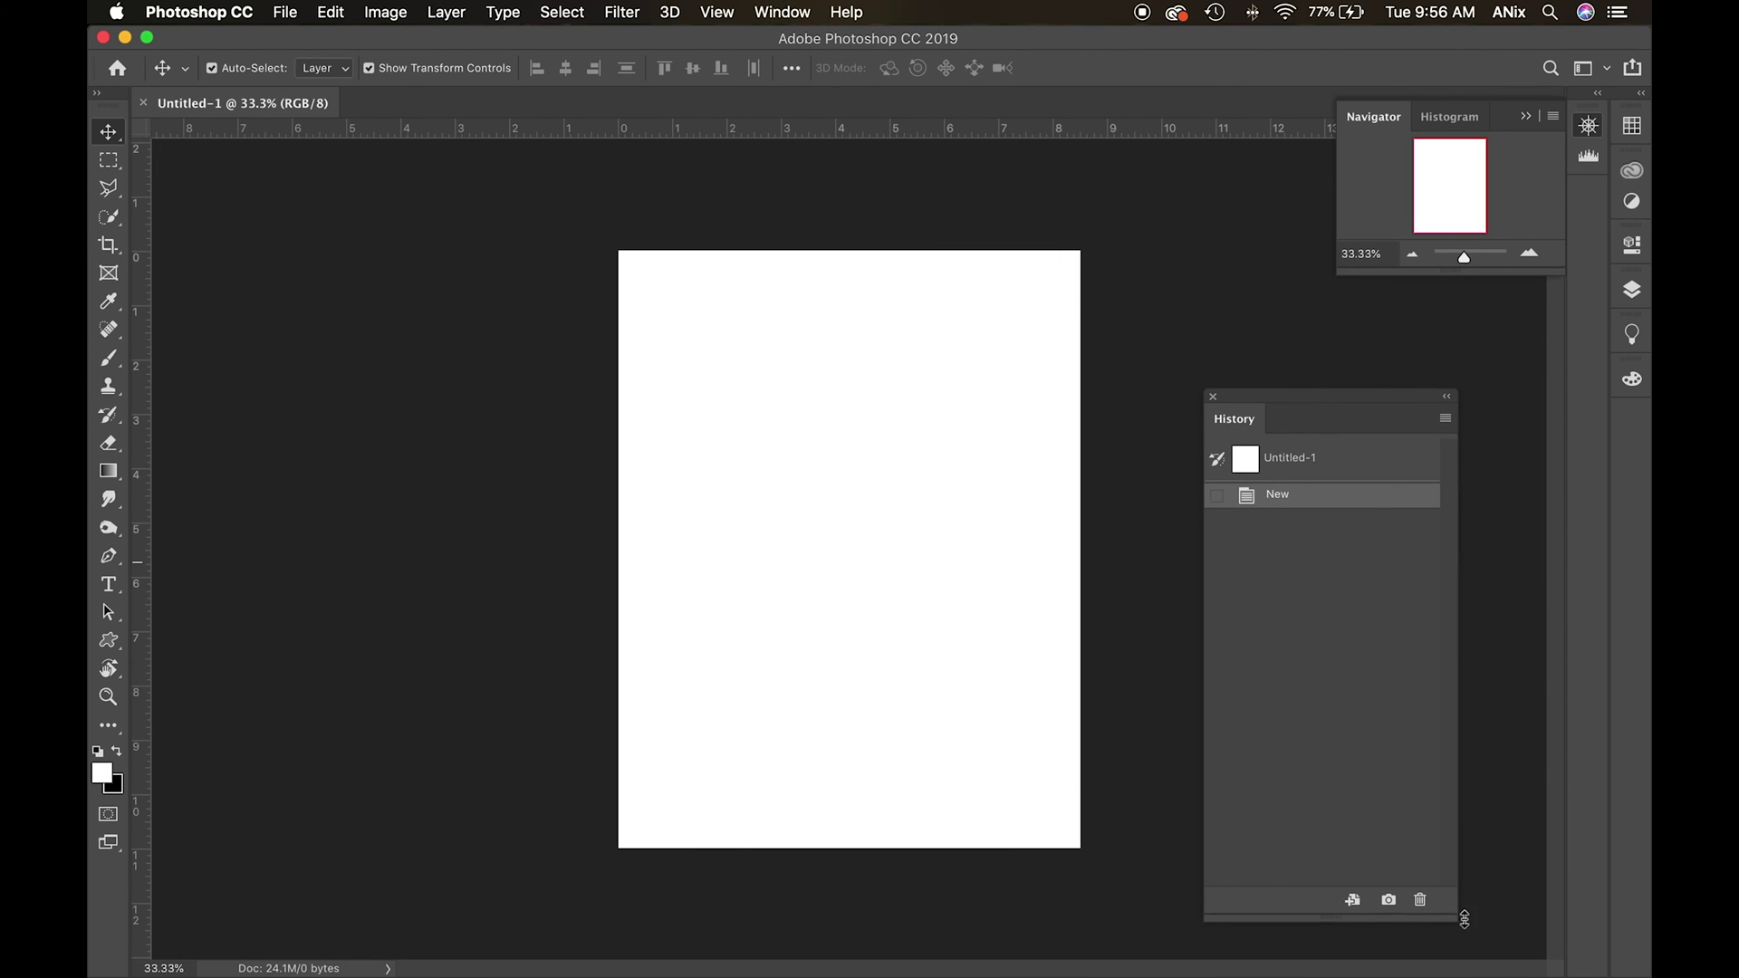
left_click_drag(1518, 273, 1465, 489)
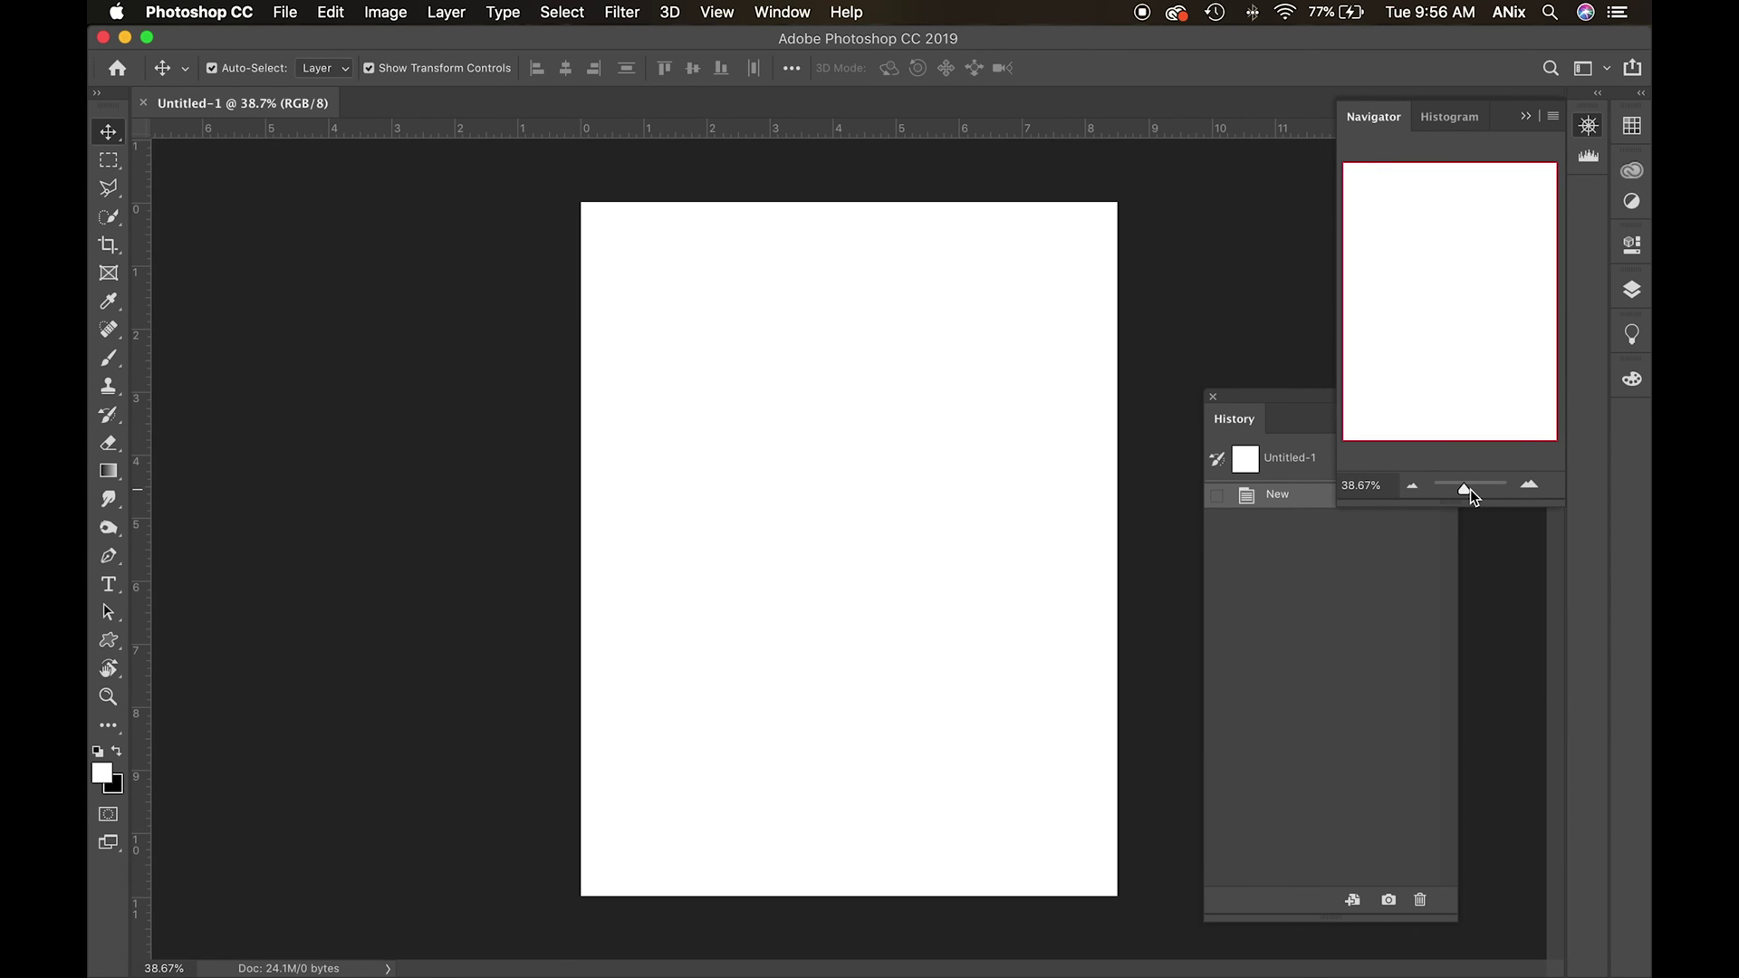